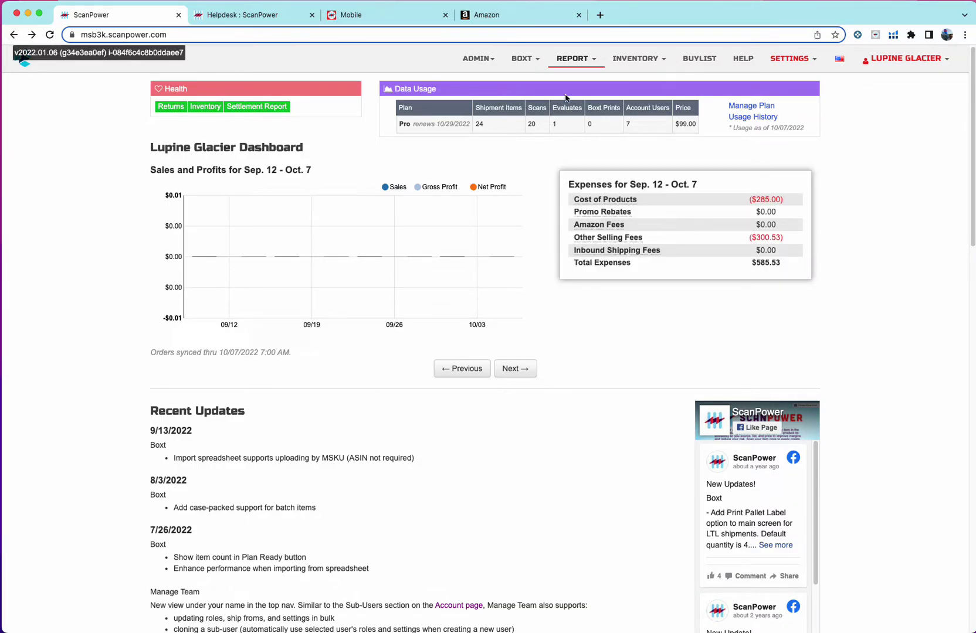
Open the BoxT batch page showing Batch-2022-10-06 with its Nike Legacy 91 golf cap.
mouse_move(548, 63)
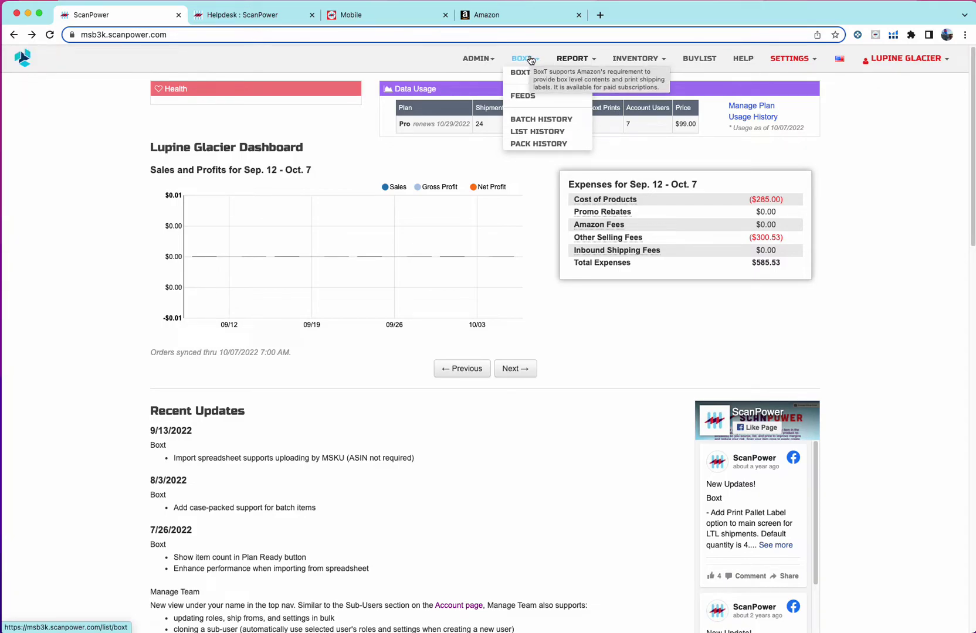
left_click(530, 59)
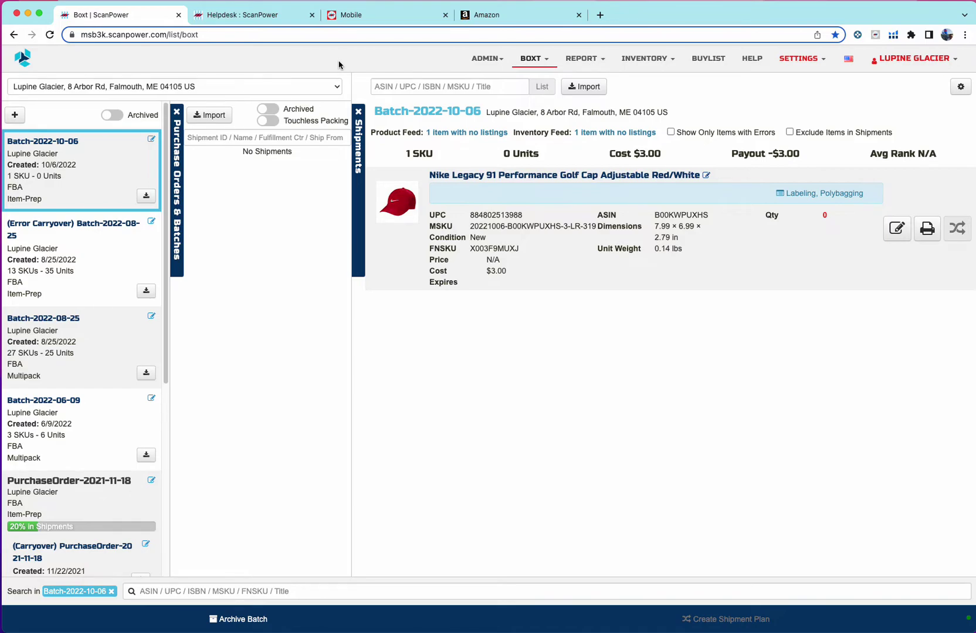
mouse_move(551, 65)
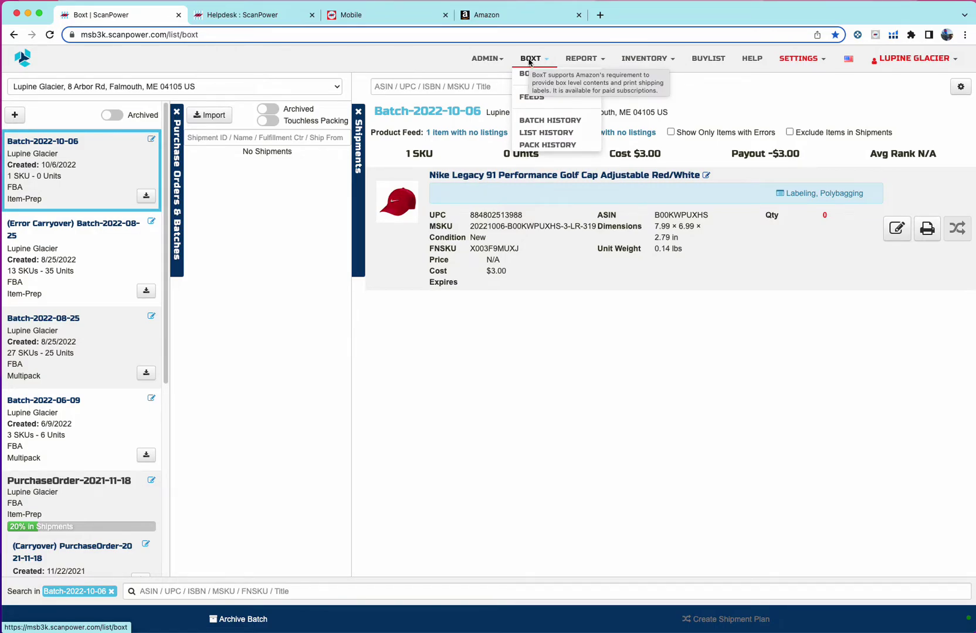
Switch to the Helpdesk tab with the 'How to Use New BoxT' article.
left_click(227, 16)
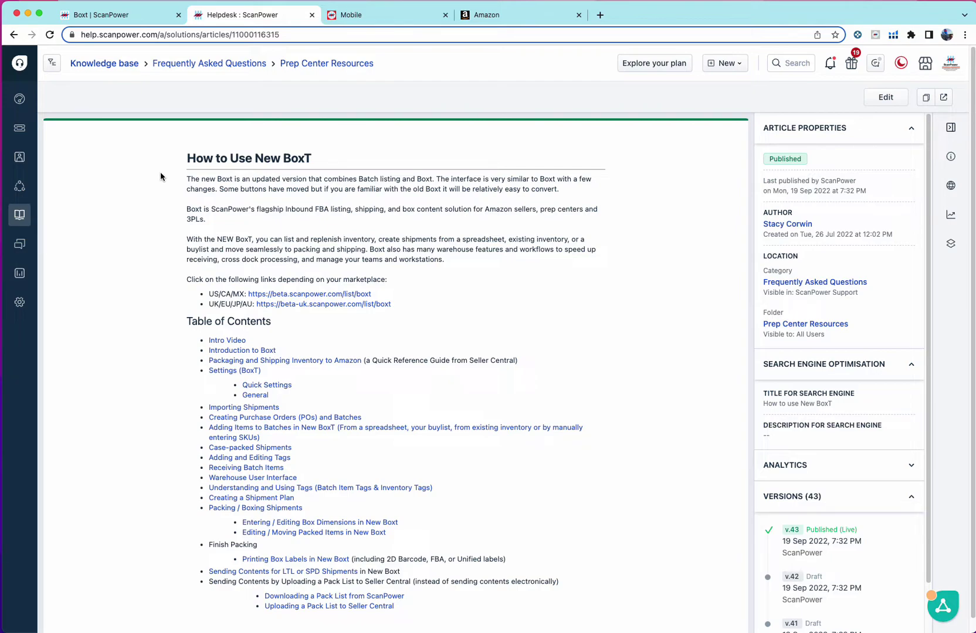
Back in BoxT, add a new empty box to shipment FBA16XBDQKY6.
left_click(123, 12)
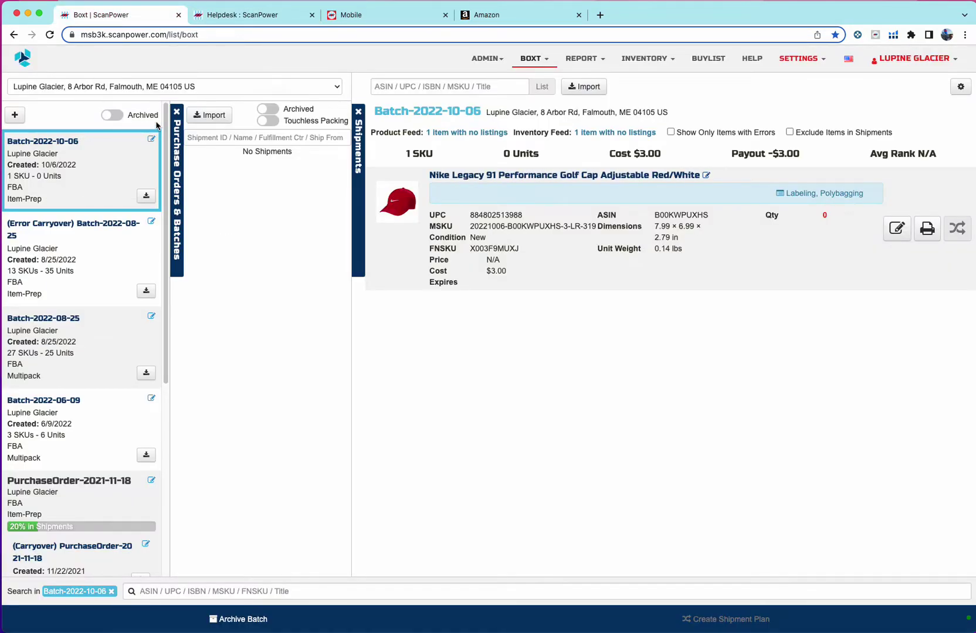
left_click(144, 153)
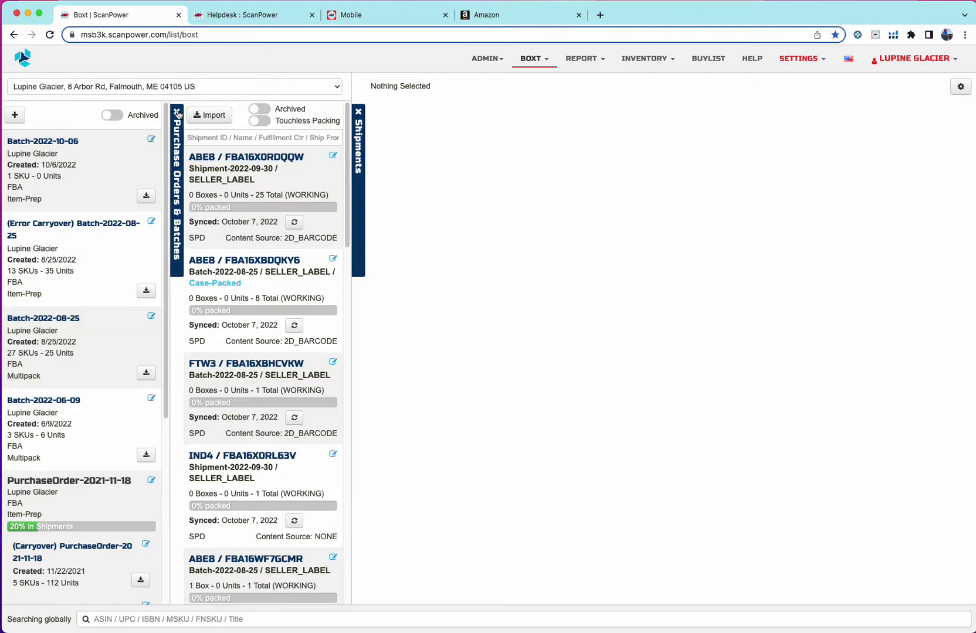
left_click(178, 113)
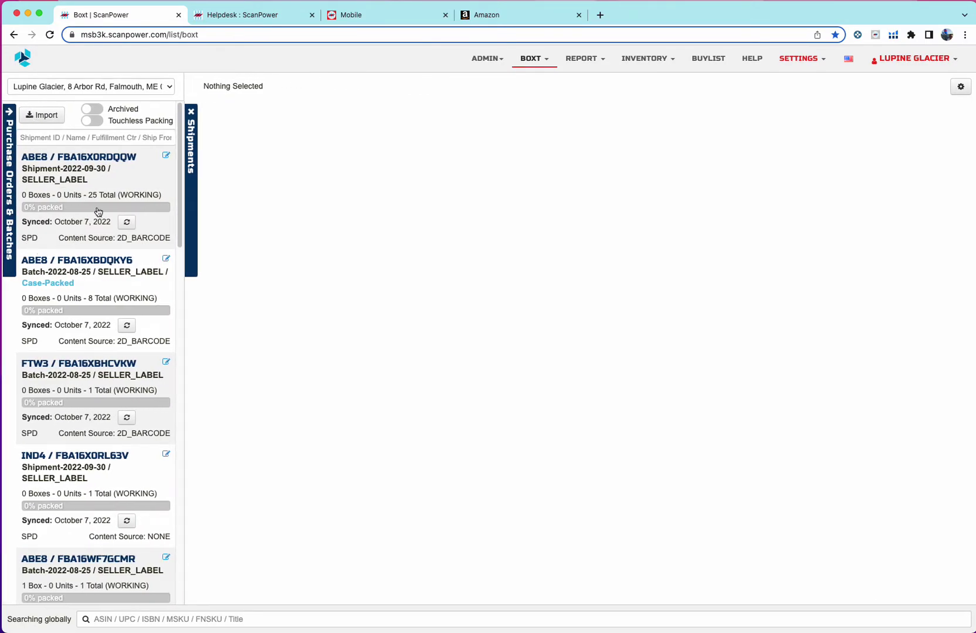
left_click(98, 212)
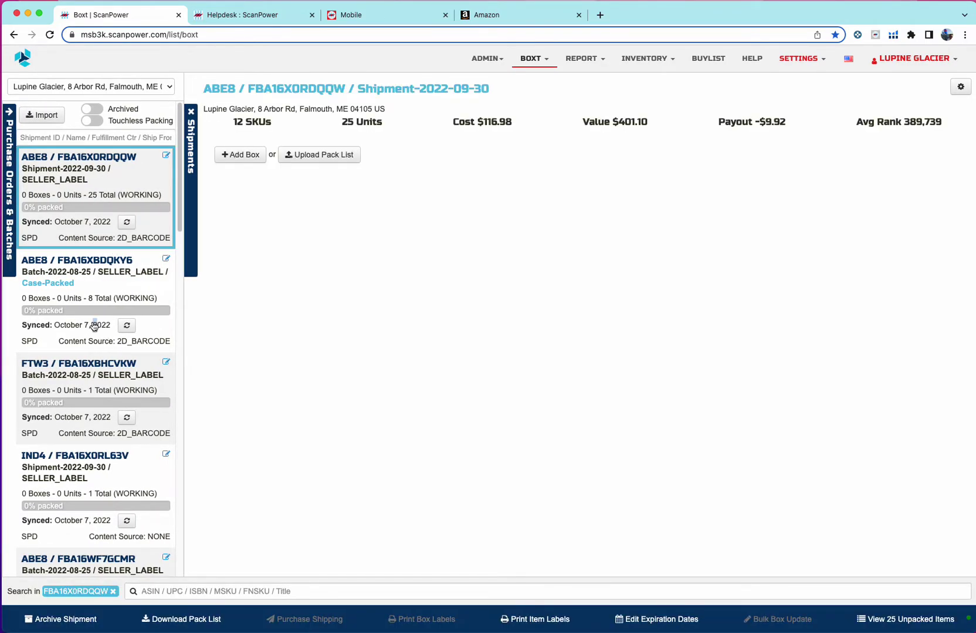
left_click(93, 326)
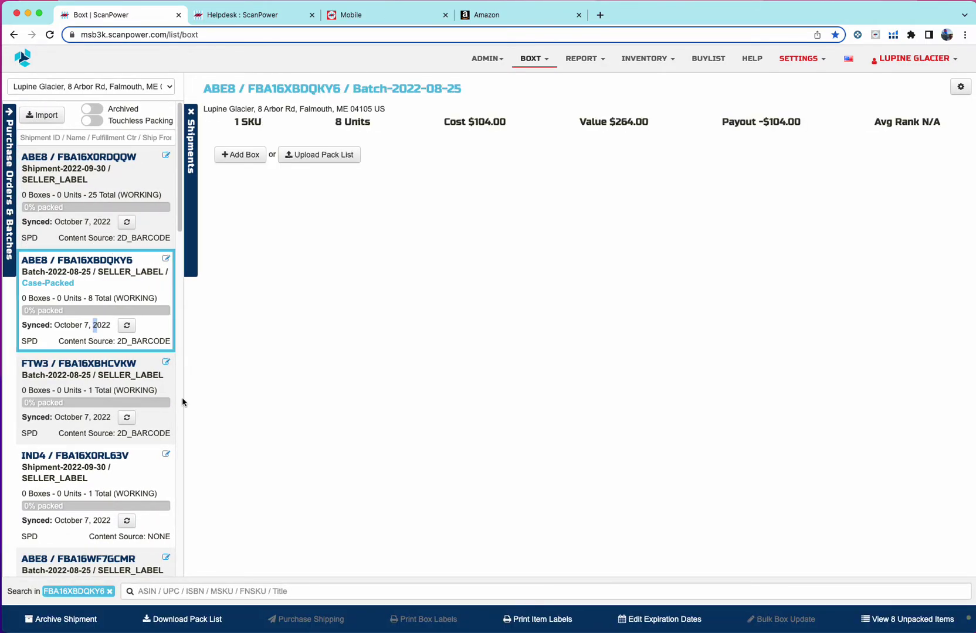
left_click(240, 155)
Return to the batch list and open Batch-2022-06-09 with its three items.
left_click(16, 89)
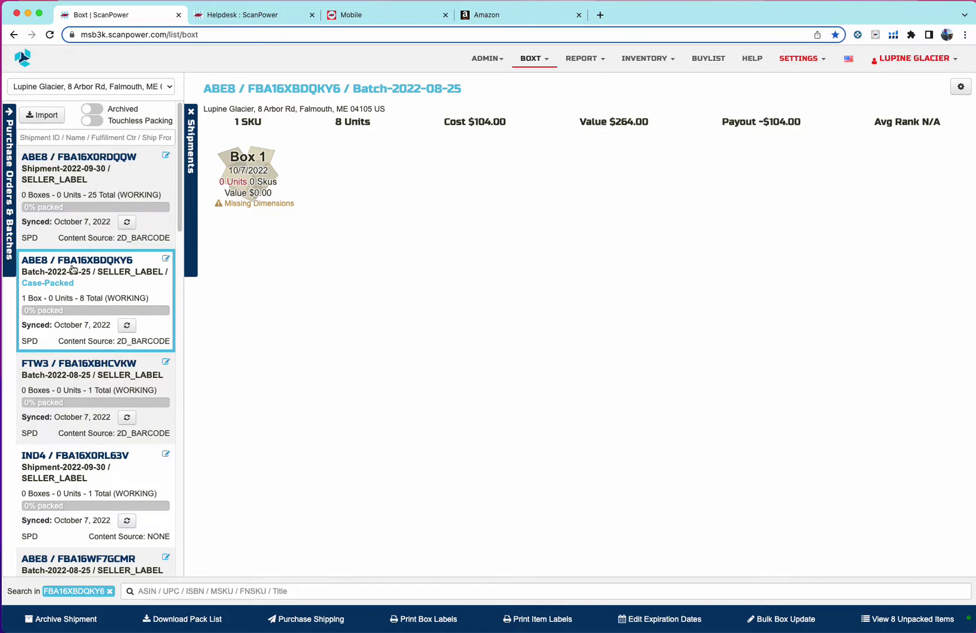
left_click(94, 290)
left_click(9, 114)
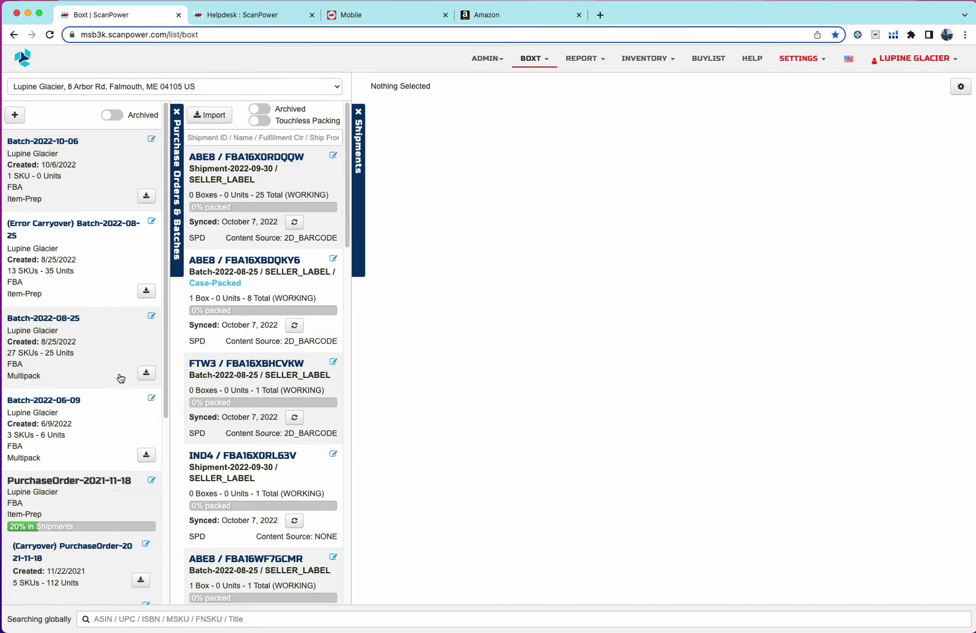
left_click(105, 441)
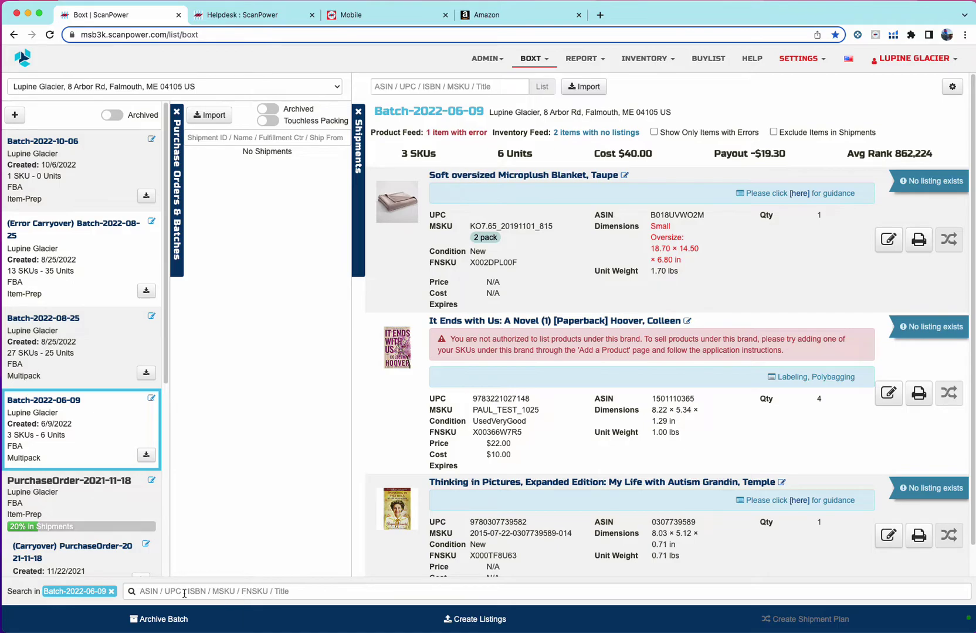
left_click(112, 592)
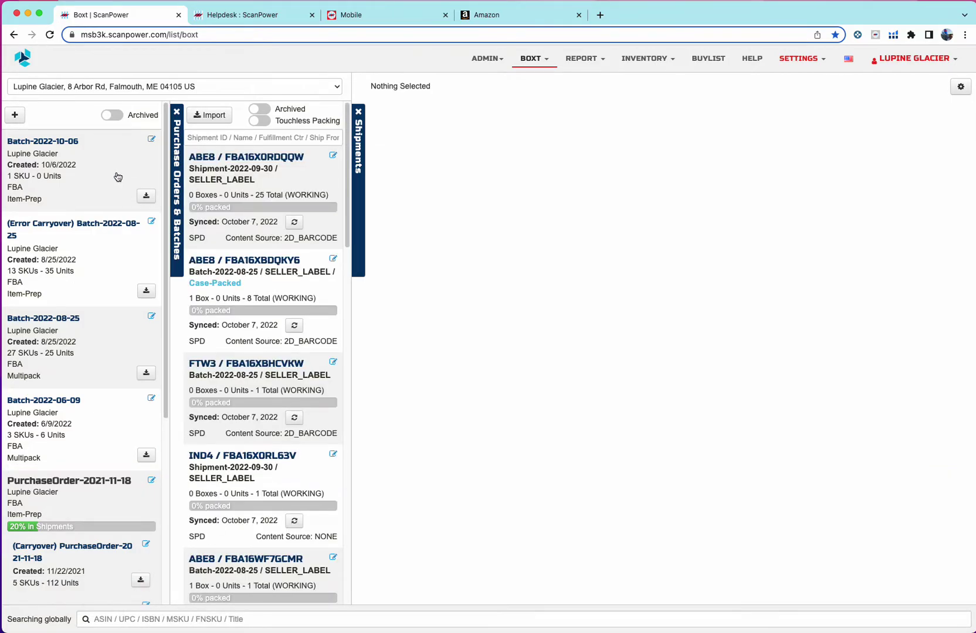
scroll(70, 332, "down", 5)
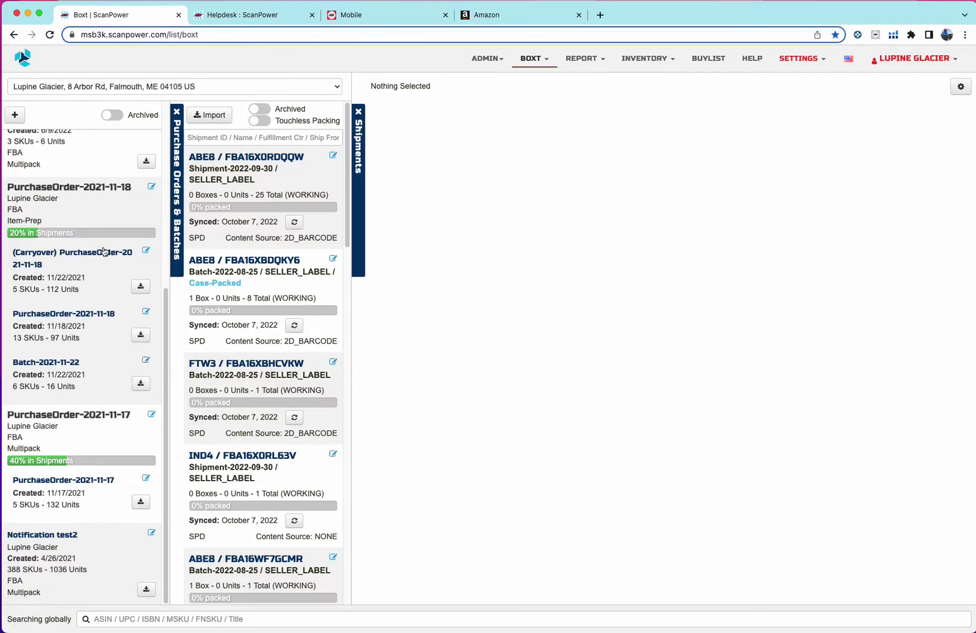
scroll(254, 342, "down", 5)
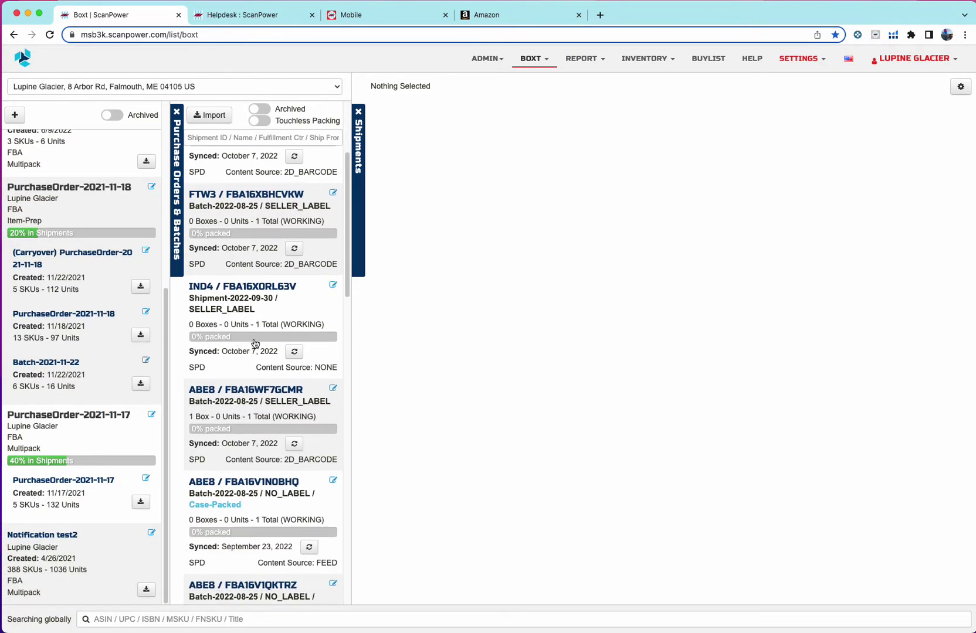
scroll(252, 340, "up", 3)
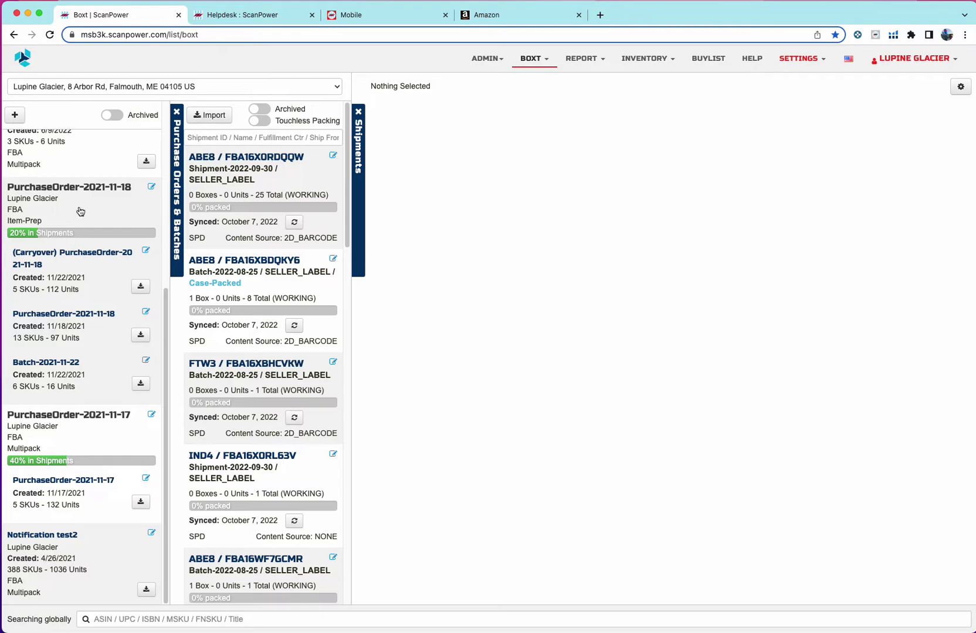
left_click(80, 212)
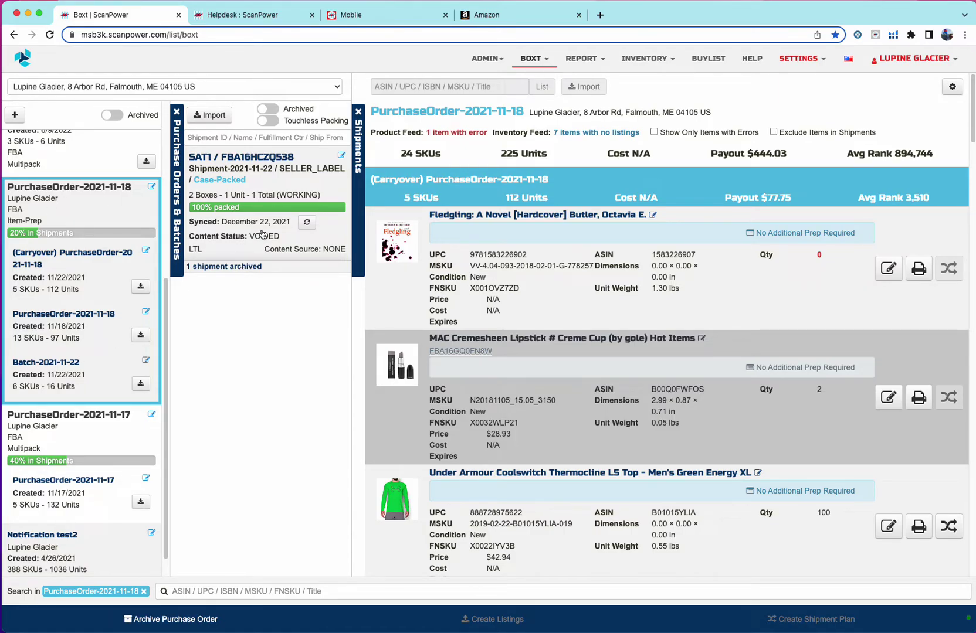
left_click(241, 273)
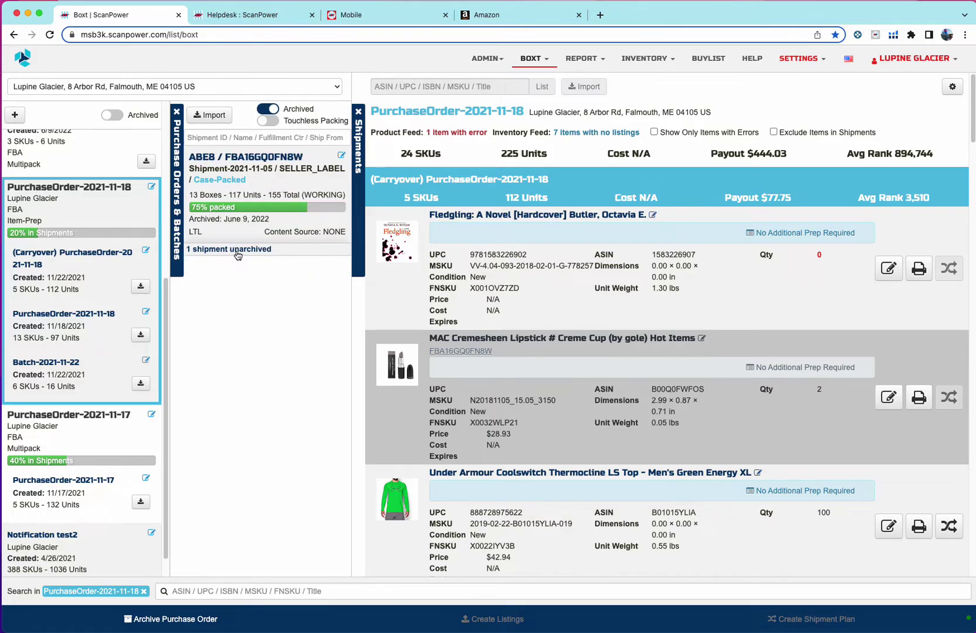
left_click(236, 254)
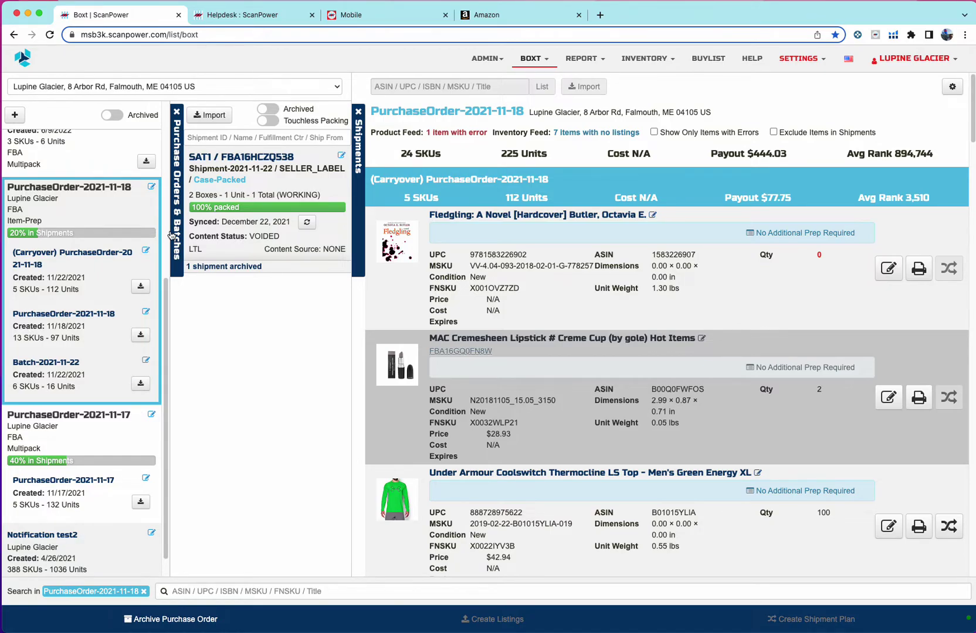
left_click(135, 222)
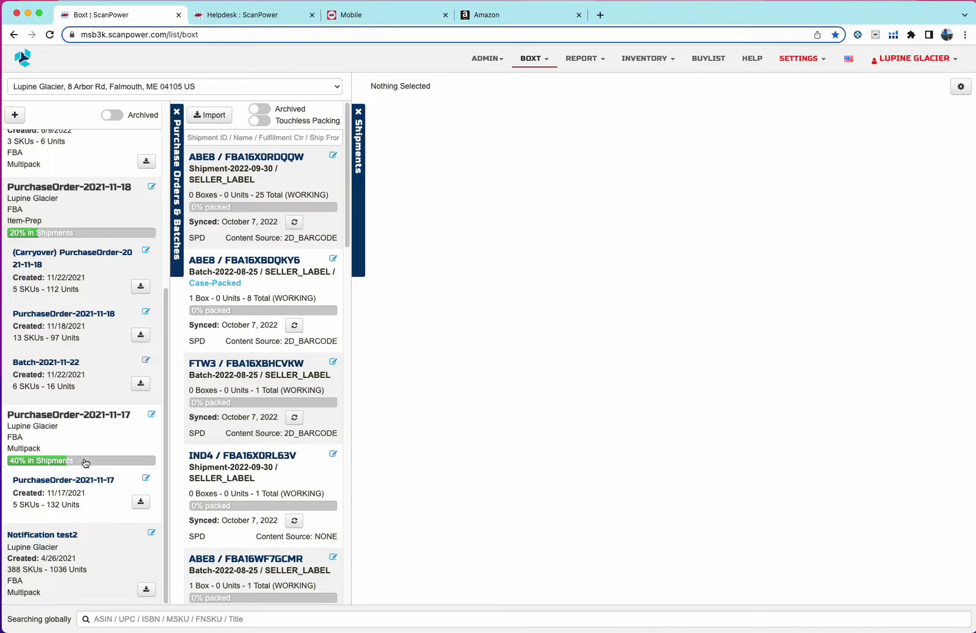
scroll(85, 463, "up", 5)
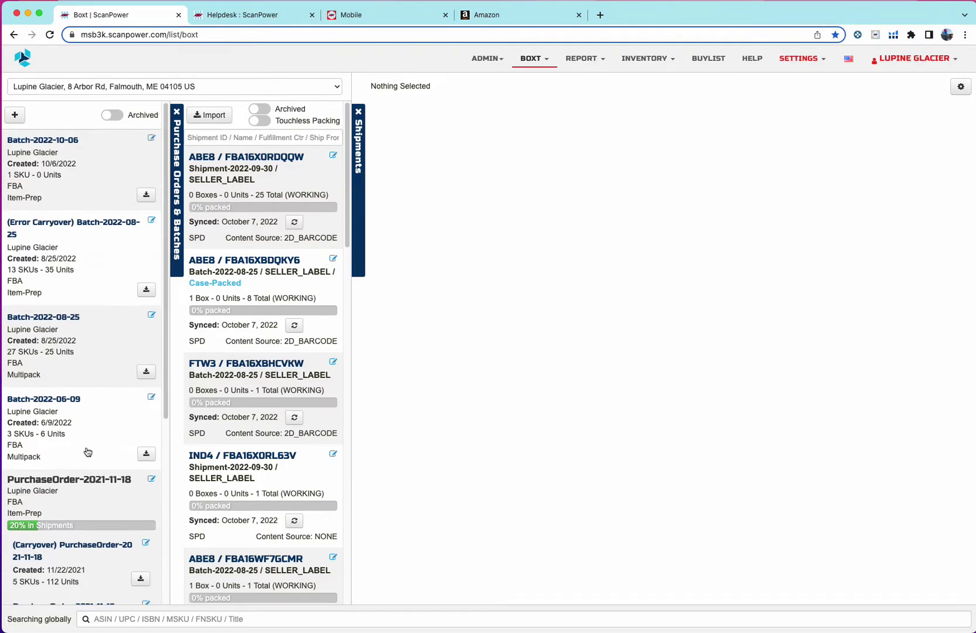
left_click(92, 414)
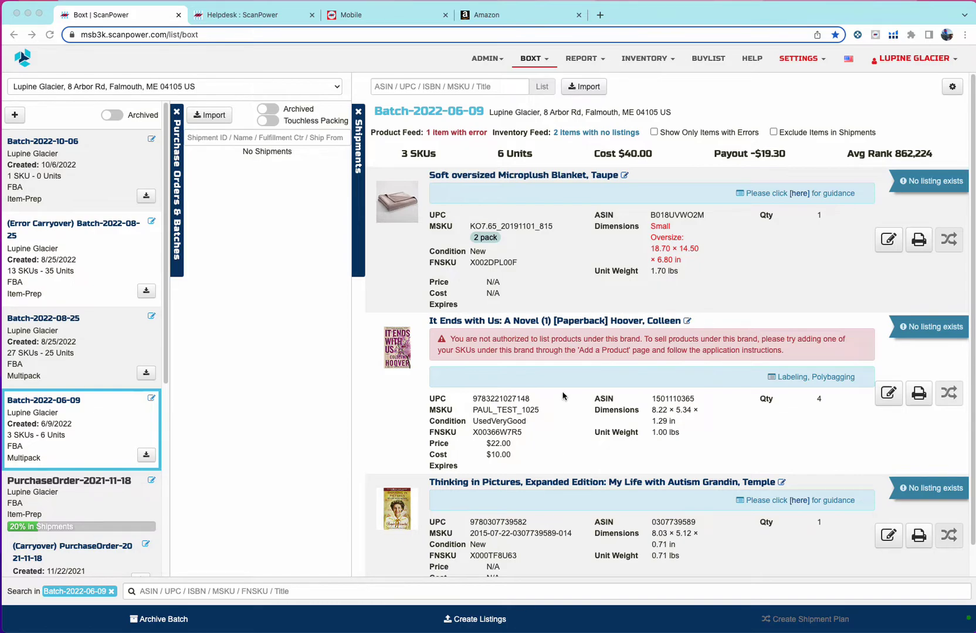
left_click(443, 87)
type("888411720942")
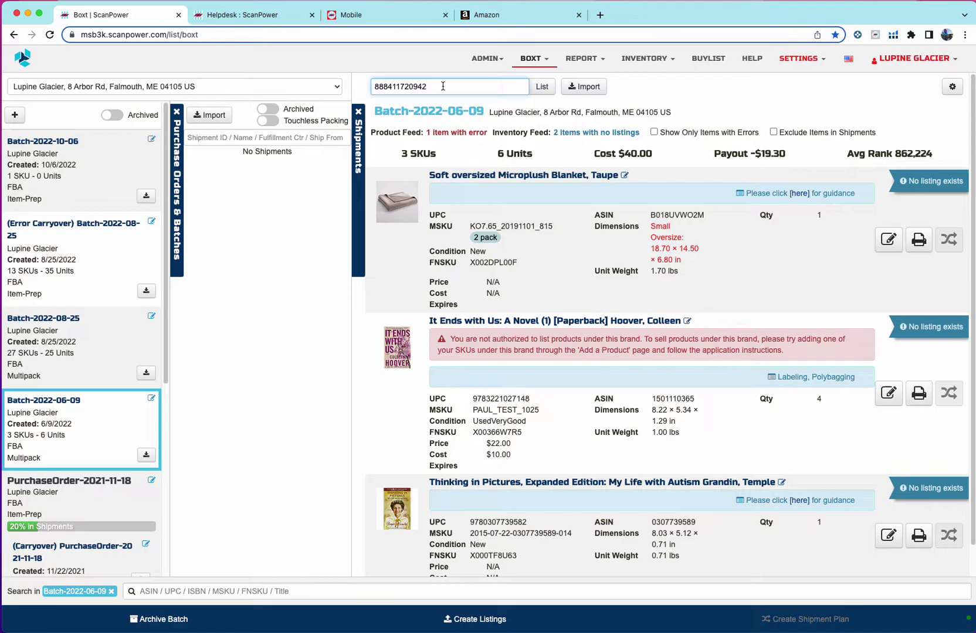
key("Return")
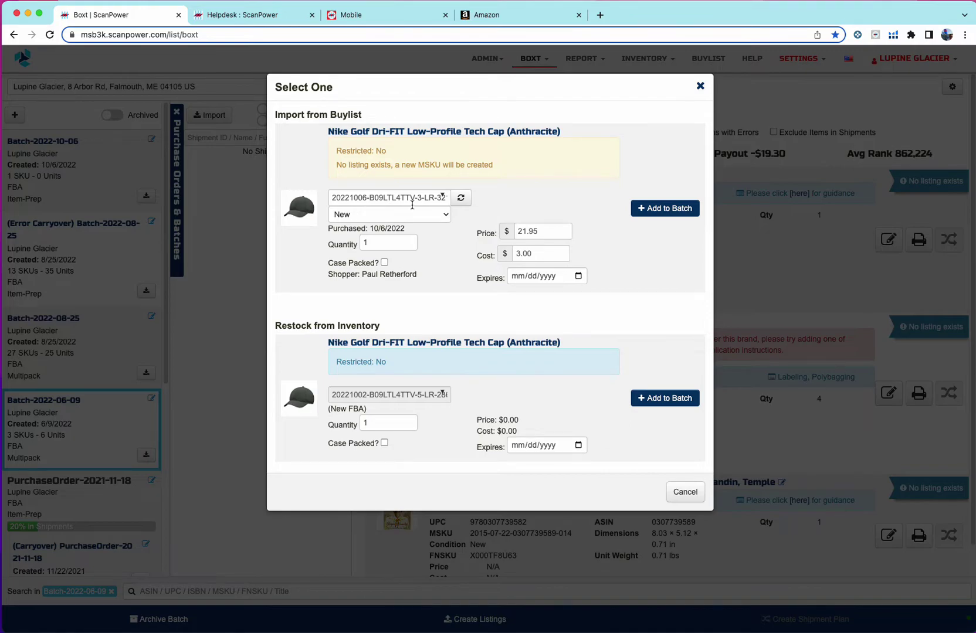
left_click(517, 254)
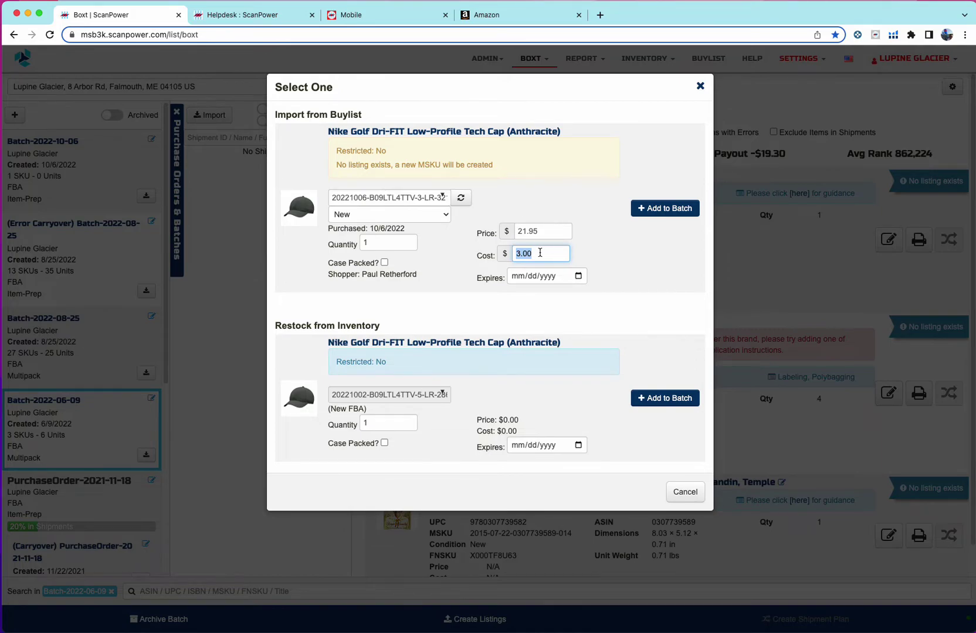
type("4.00")
left_click(460, 200)
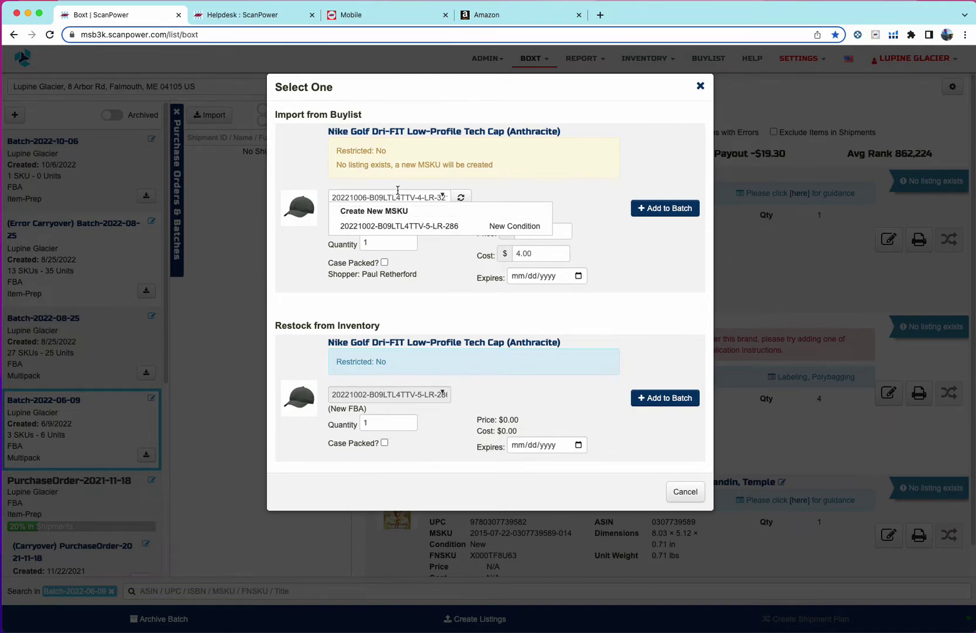
left_click(392, 210)
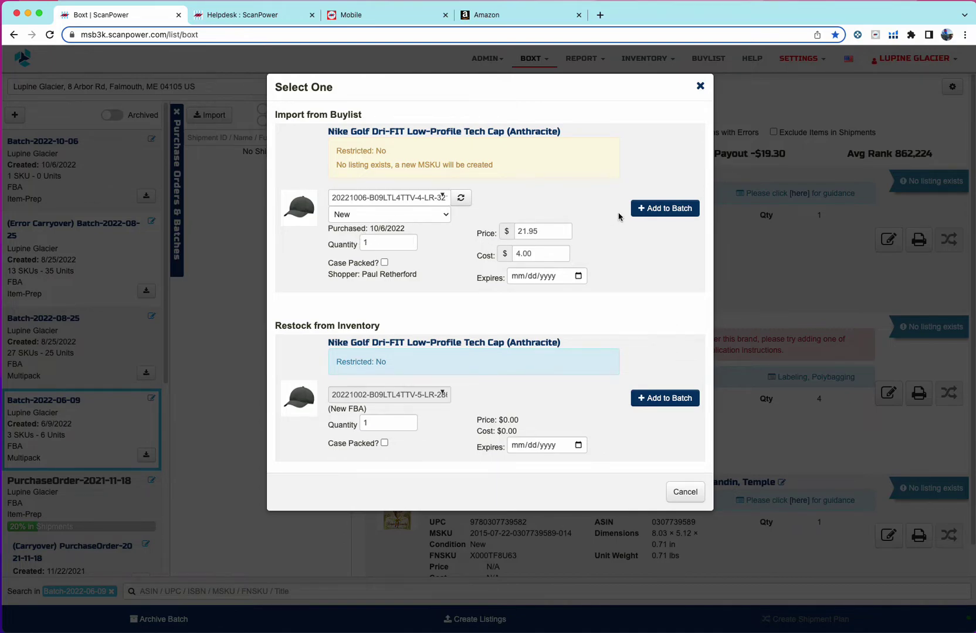
left_click(654, 209)
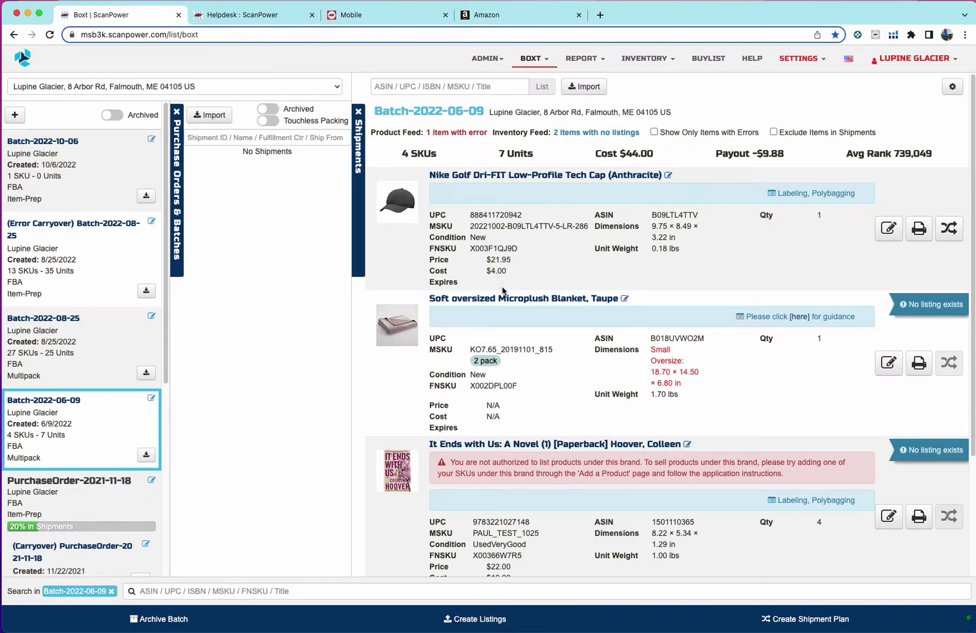
scroll(508, 331, "down", 3)
scroll(509, 338, "up", 3)
left_click(438, 84)
left_click(394, 87)
type("195241880006")
key("Return")
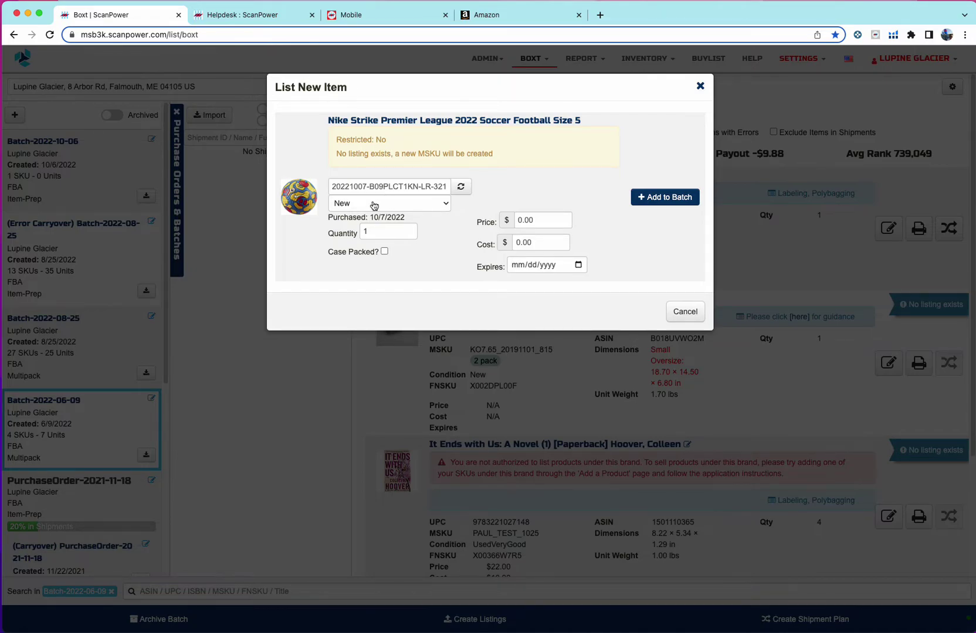
left_click(520, 215)
type("12")
left_click(519, 243)
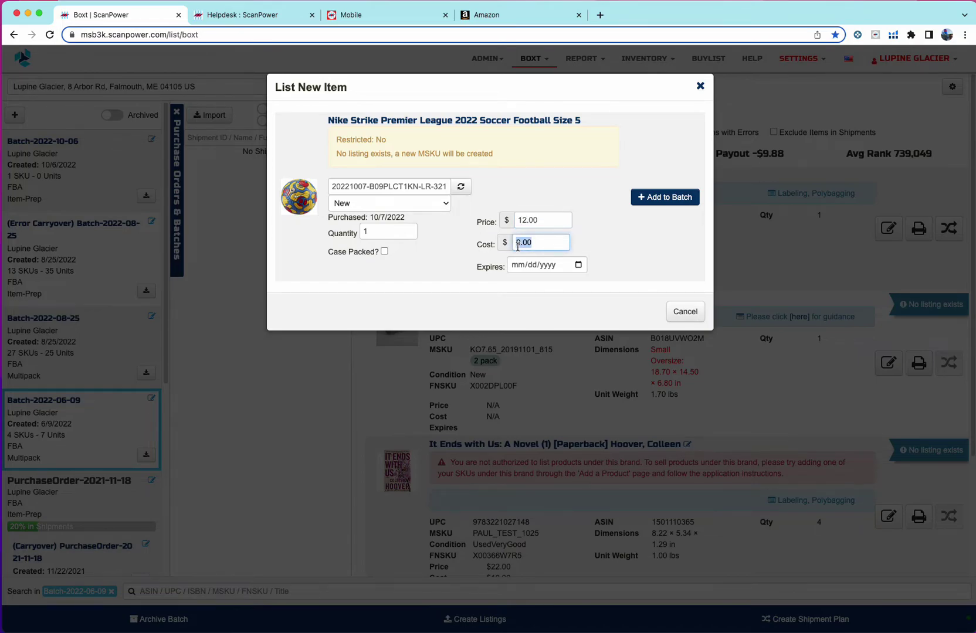
type("4")
left_click(461, 186)
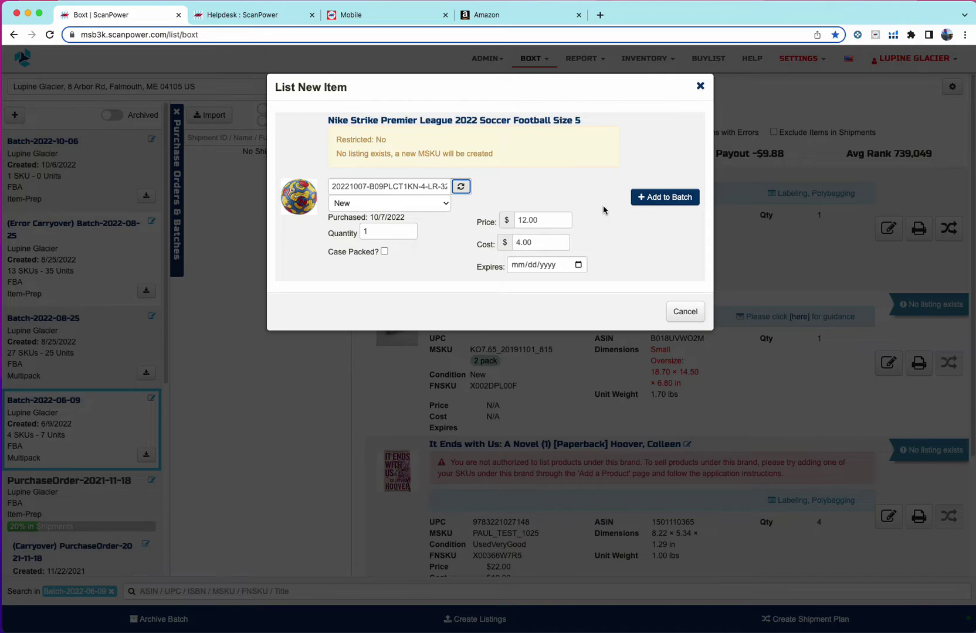
Leave case packing off, set the football's quantity to 4, and add it to the batch.
left_click(384, 252)
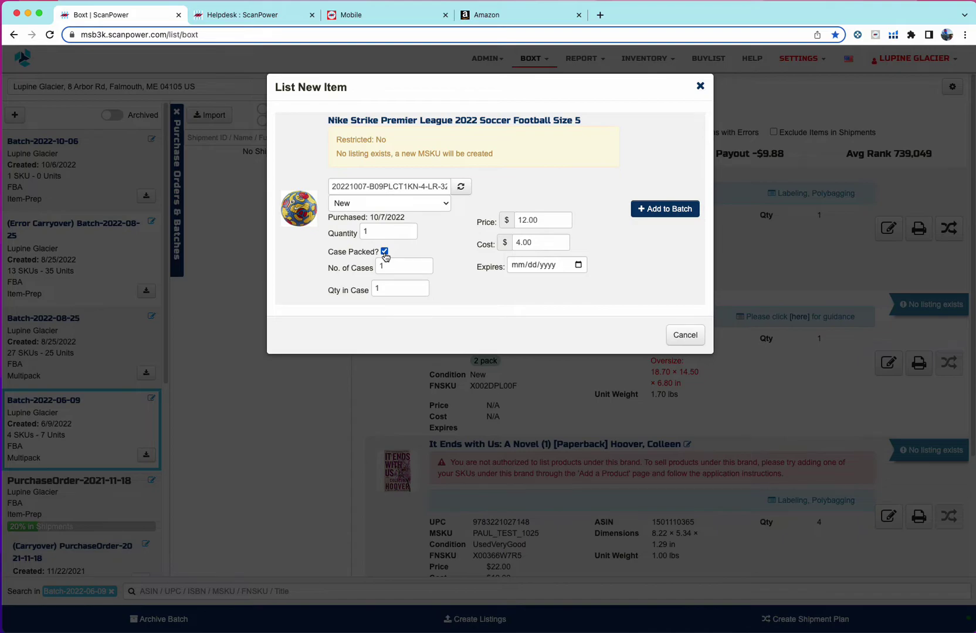
left_click(386, 264)
type("3")
left_click(385, 285)
key("BackSpace")
type("4")
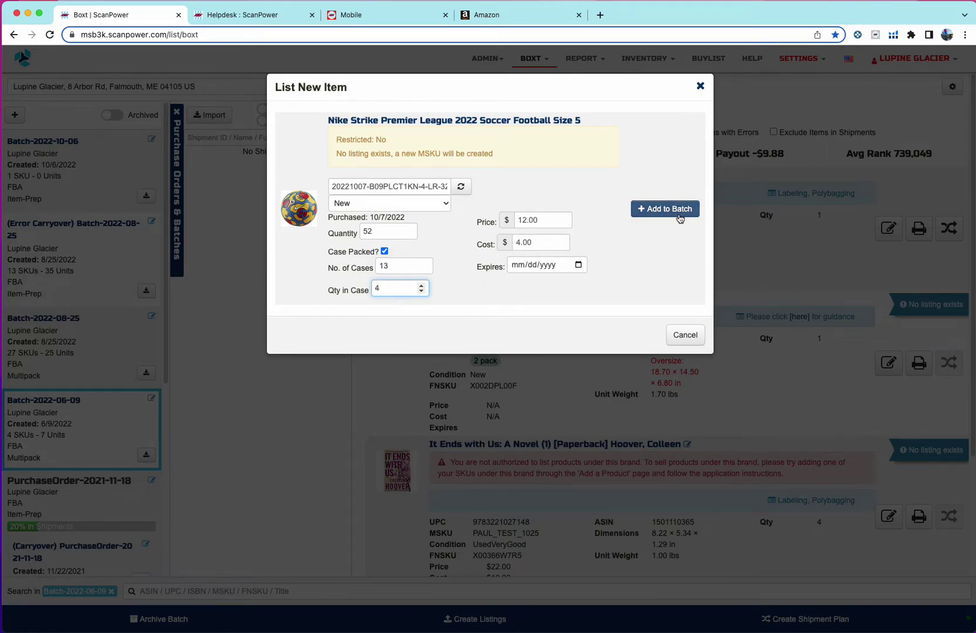
left_click(384, 250)
left_click_drag(405, 231, 340, 236)
type("4")
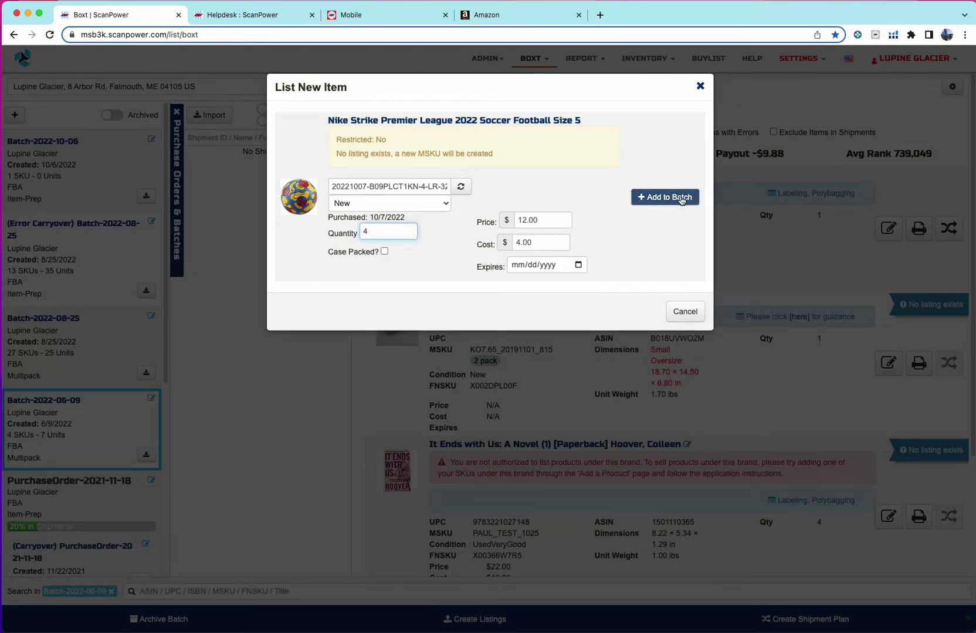
left_click(653, 197)
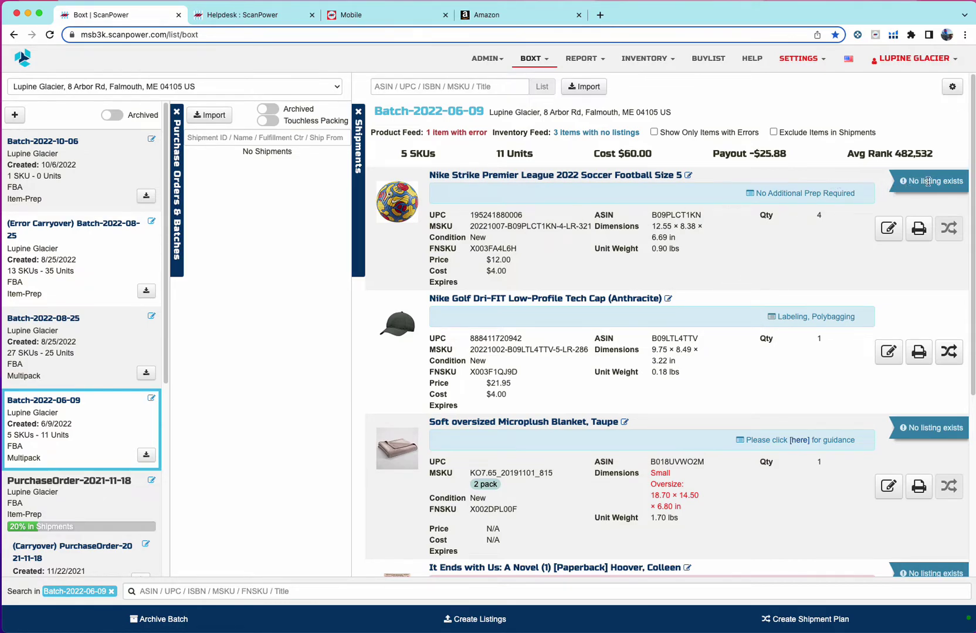
left_click_drag(906, 182, 958, 183)
left_click(398, 352)
scroll(664, 359, "down", 5)
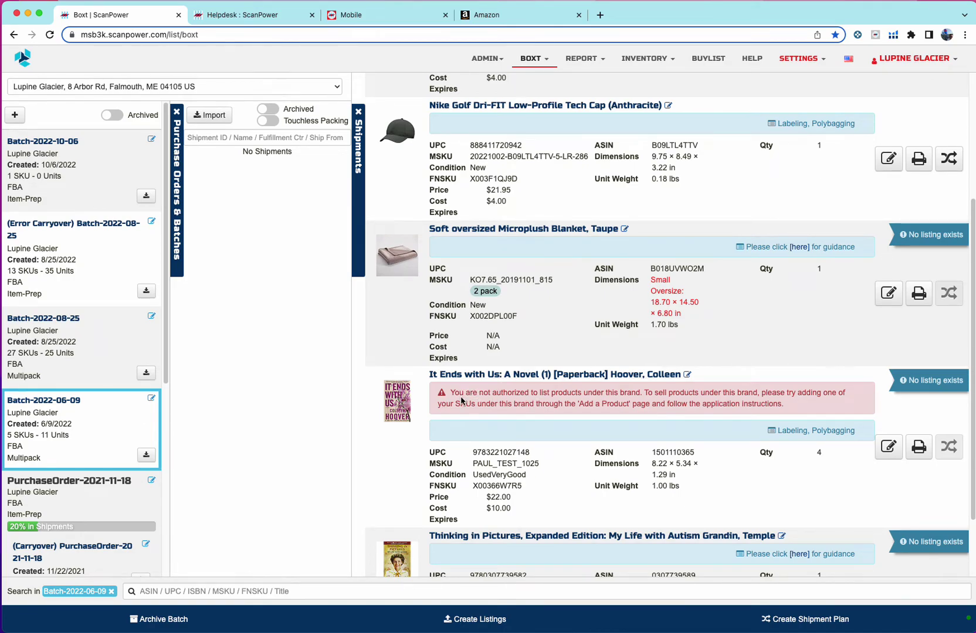
left_click_drag(461, 401, 693, 407)
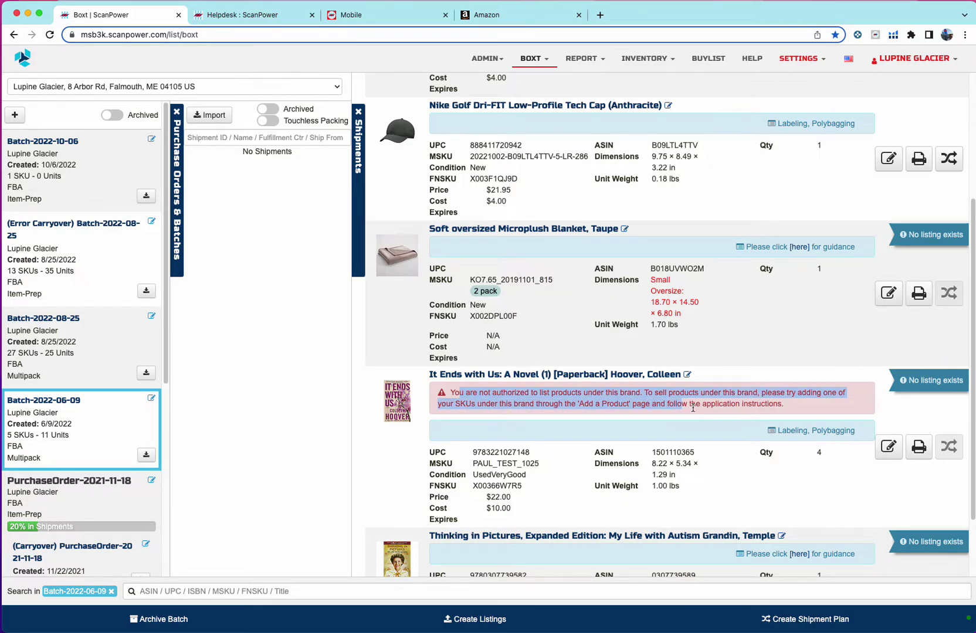
scroll(693, 407, "up", 5)
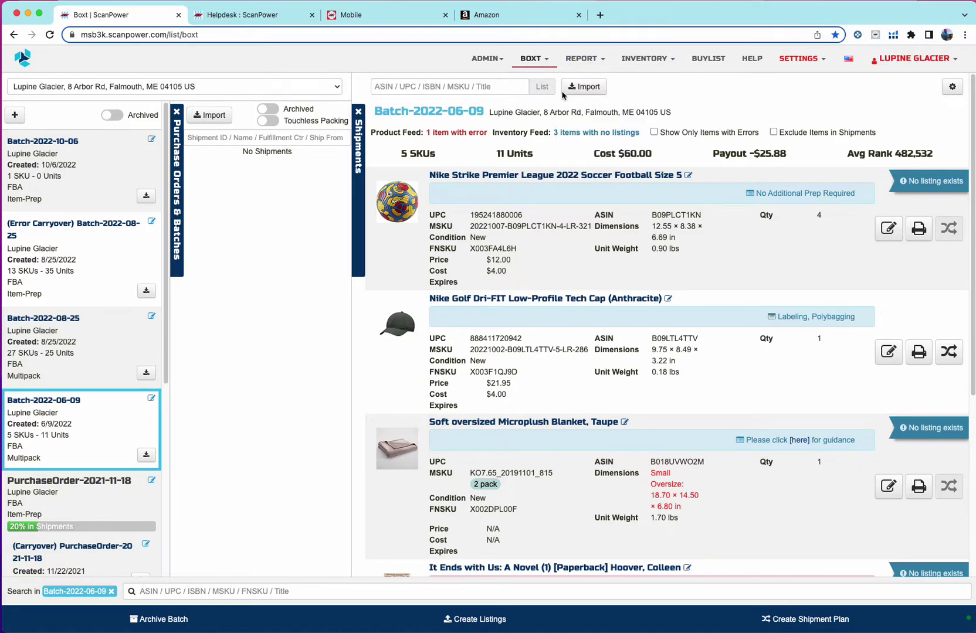
Bring up the buylist import items and scroll to the 'Not Replenish: Not found' warning.
left_click(584, 90)
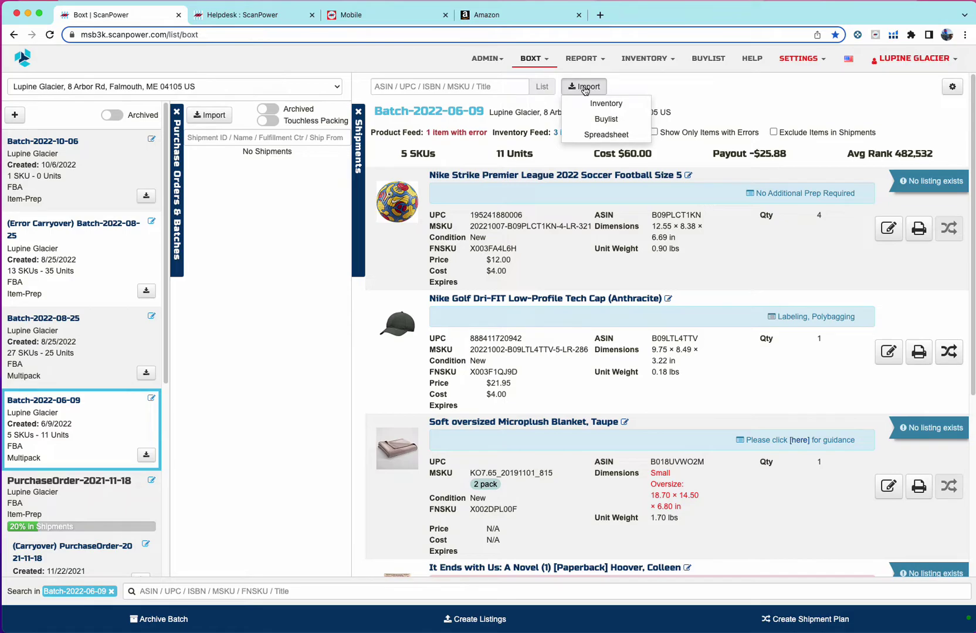
left_click(604, 119)
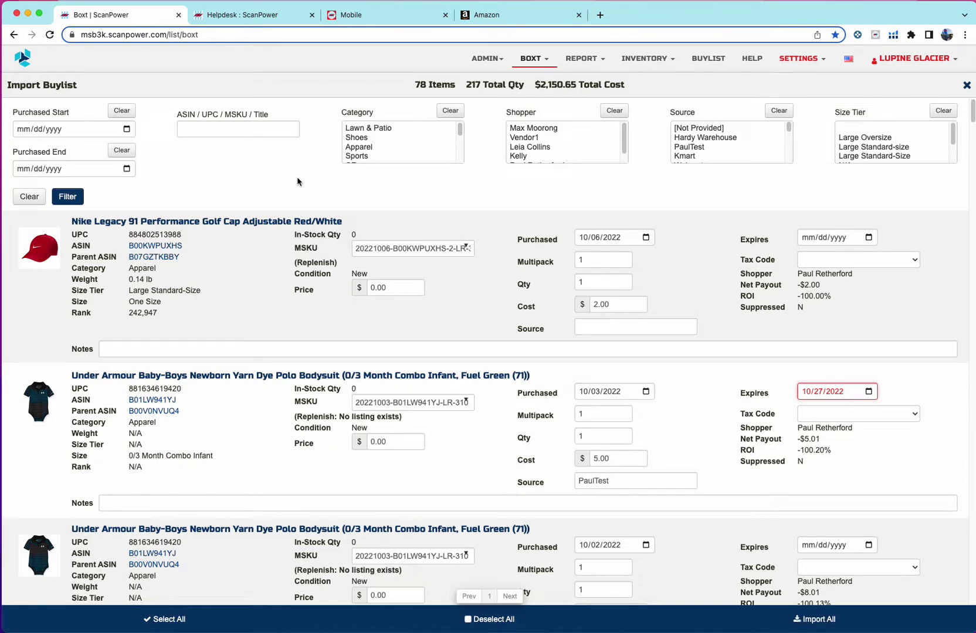
scroll(266, 184, "down", 1)
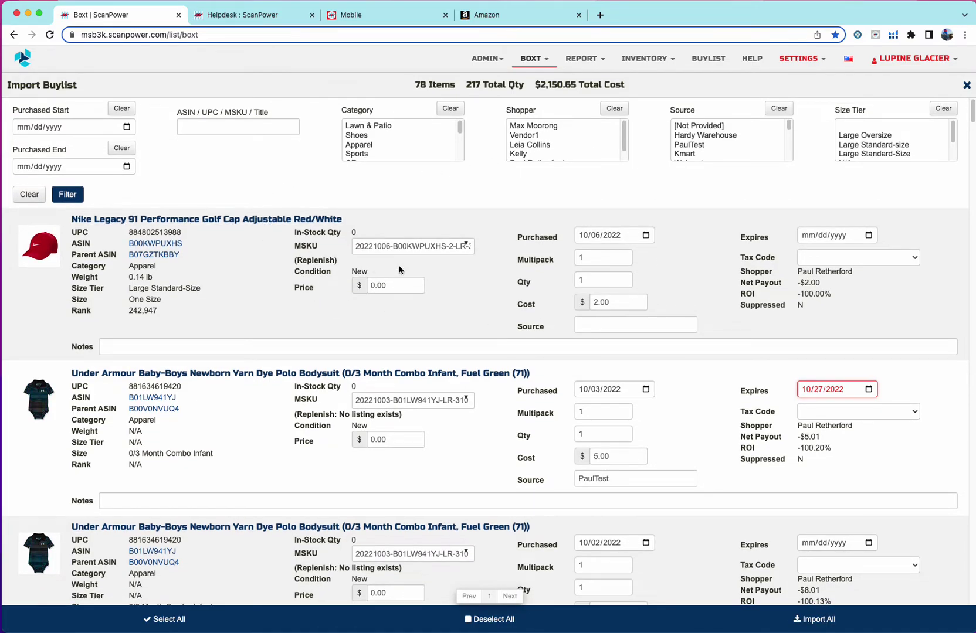
scroll(326, 240, "down", 1)
scroll(327, 240, "down", 1)
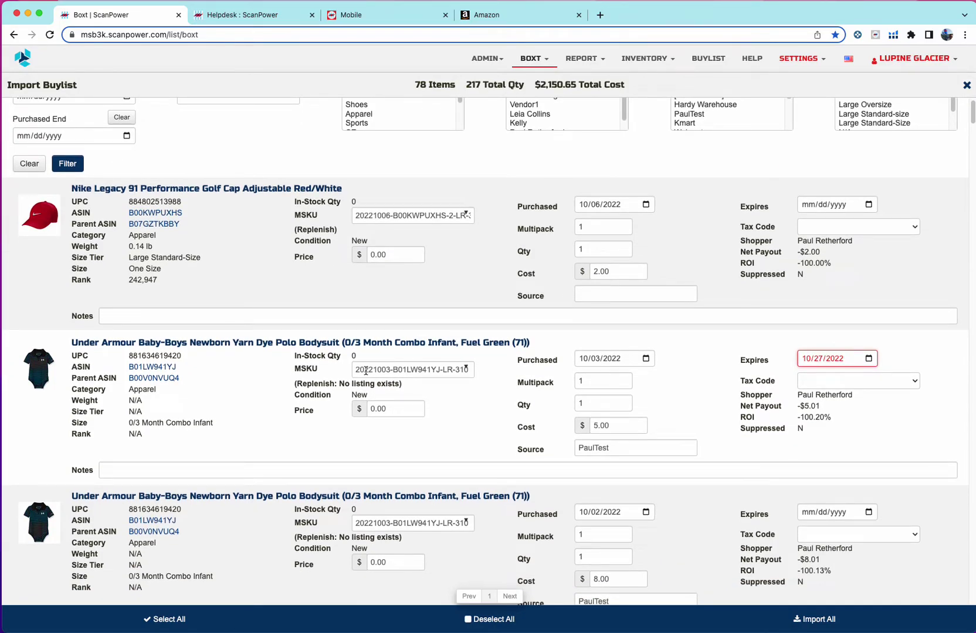
scroll(366, 371, "down", 10)
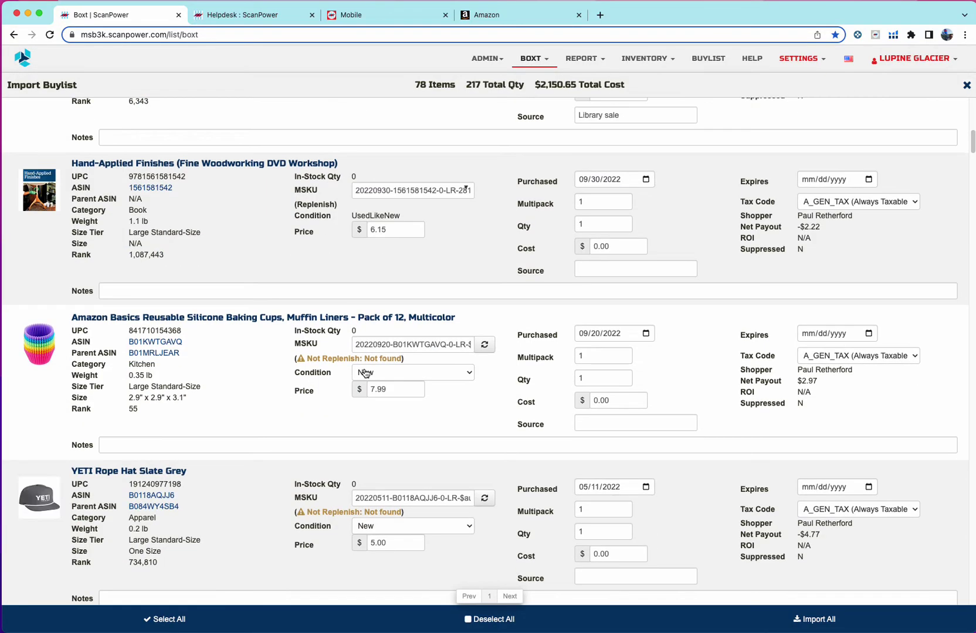
left_click_drag(305, 342, 409, 347)
Select, then deselect, the muffin-cup and Hand-Applied Finishes items, and close the buylist import.
left_click(425, 329)
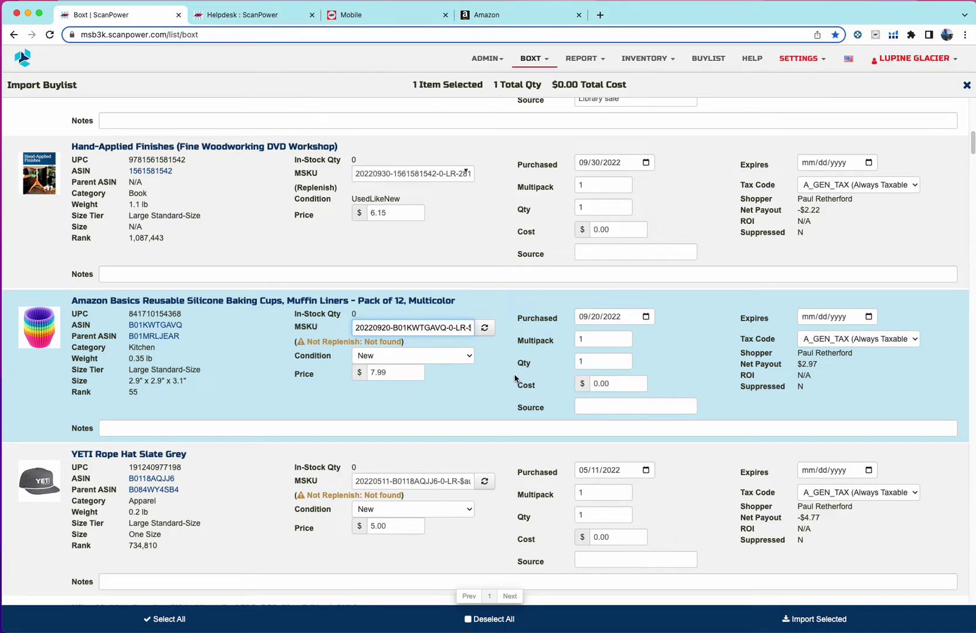
left_click(472, 223)
left_click(472, 268)
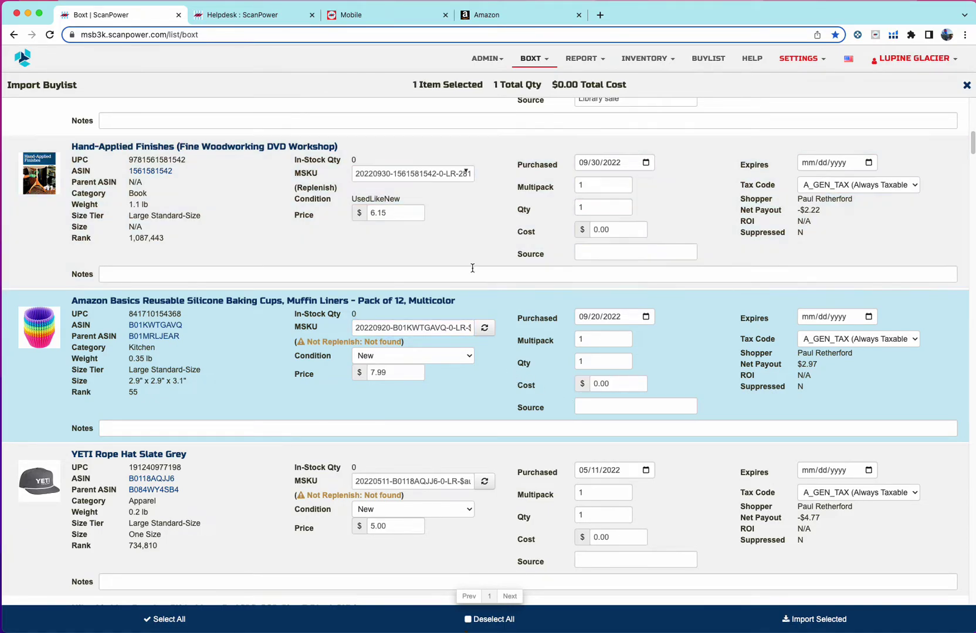
left_click(481, 405)
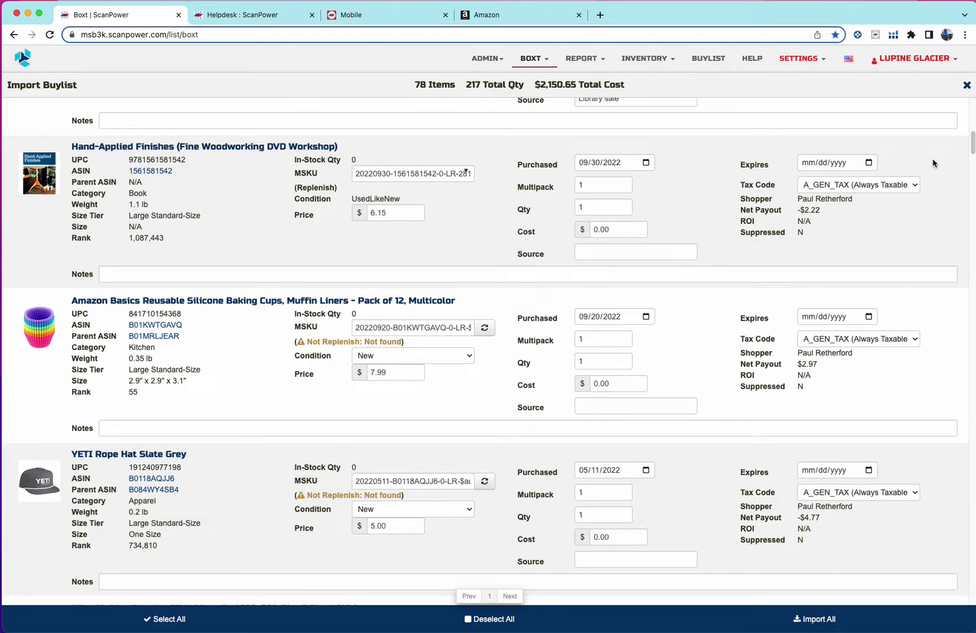
left_click(966, 85)
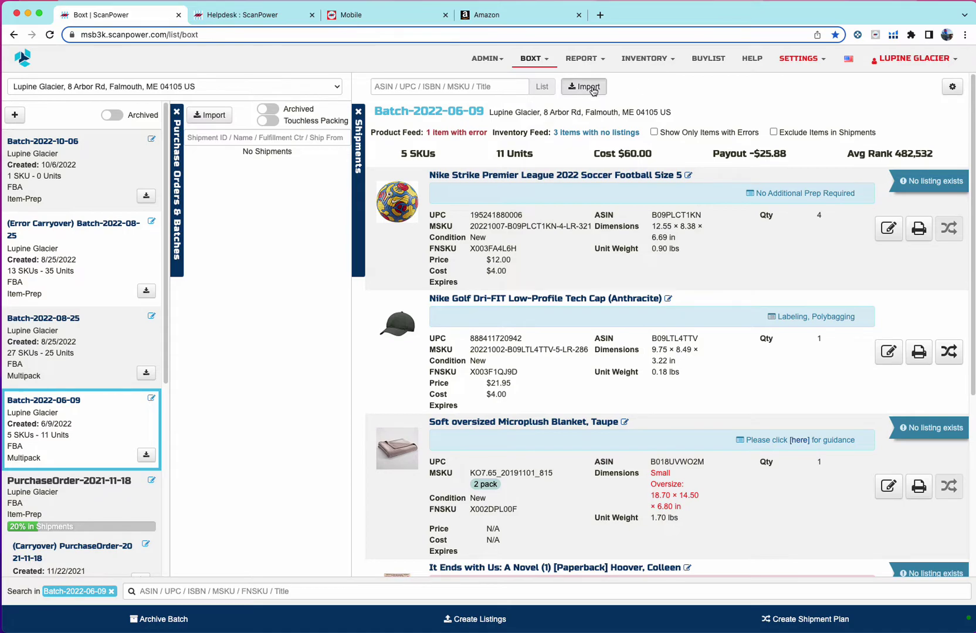
left_click(593, 88)
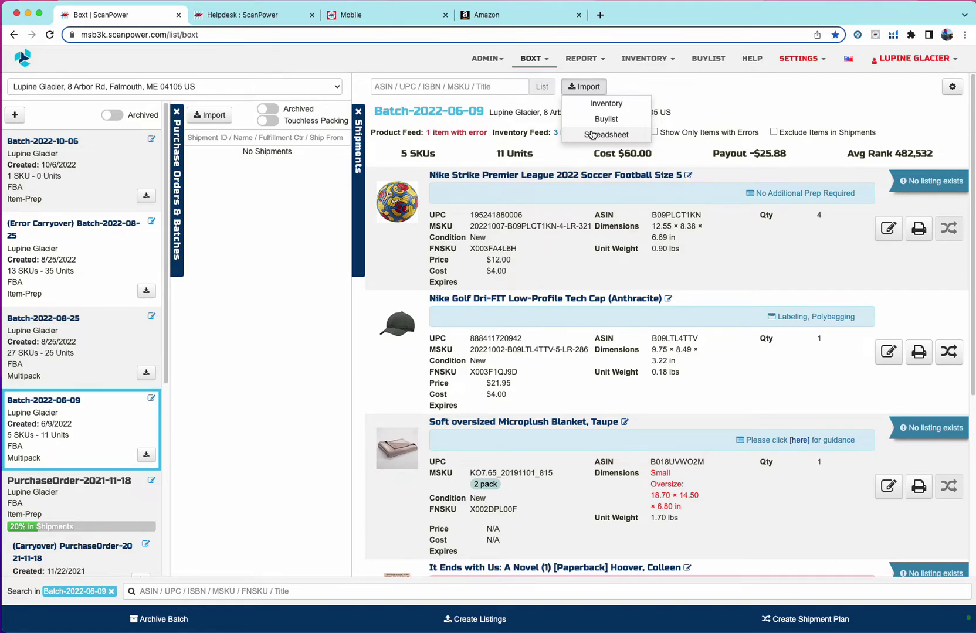
left_click(592, 135)
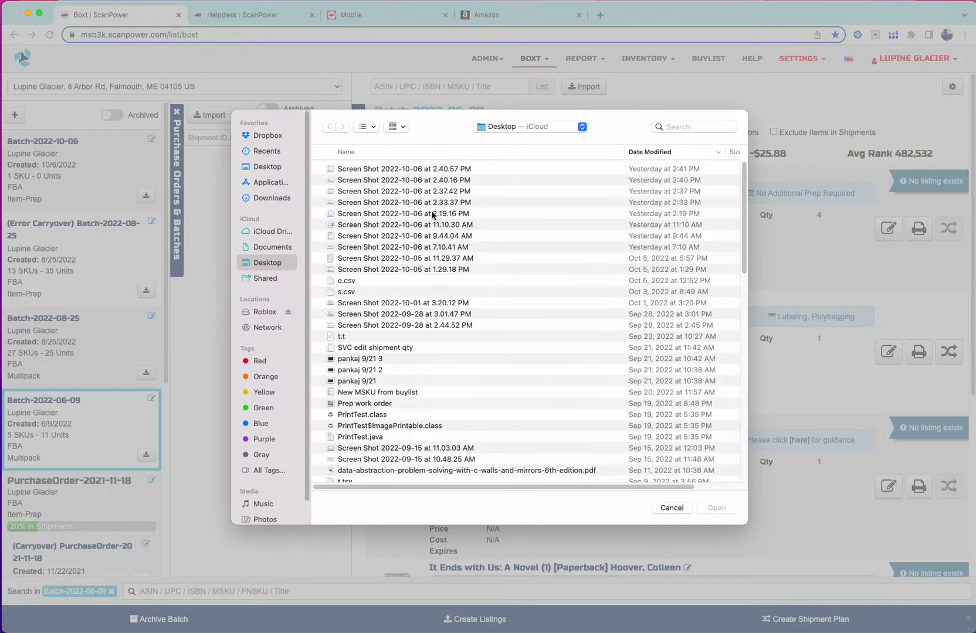
double_click(343, 281)
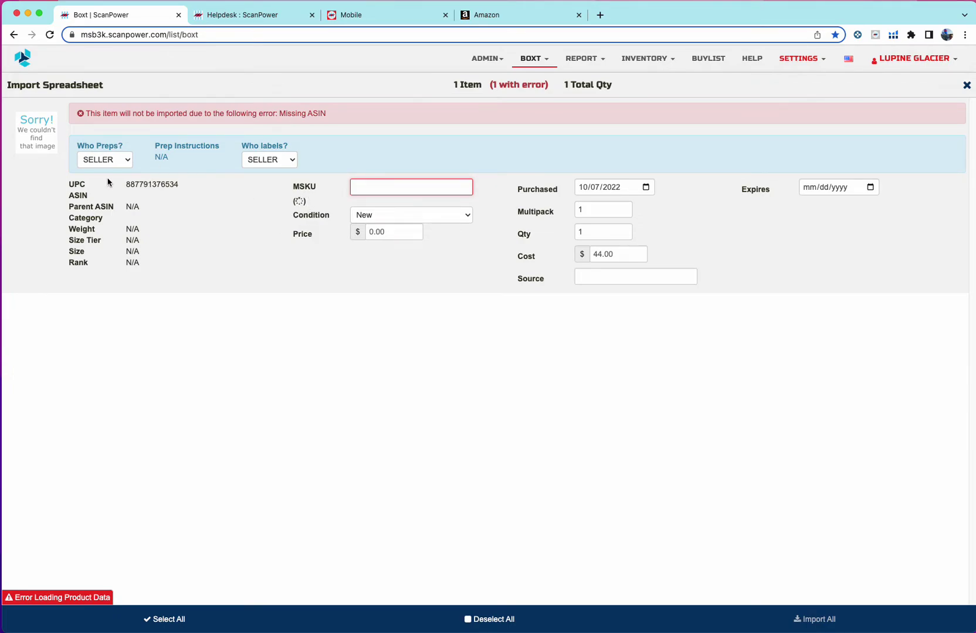
double_click(142, 185)
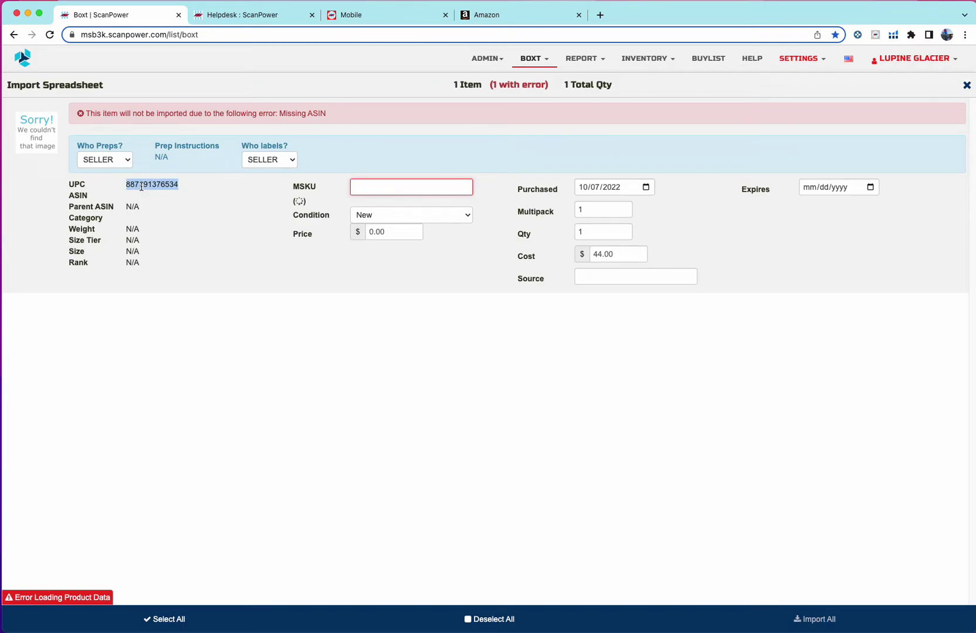
left_click(388, 187)
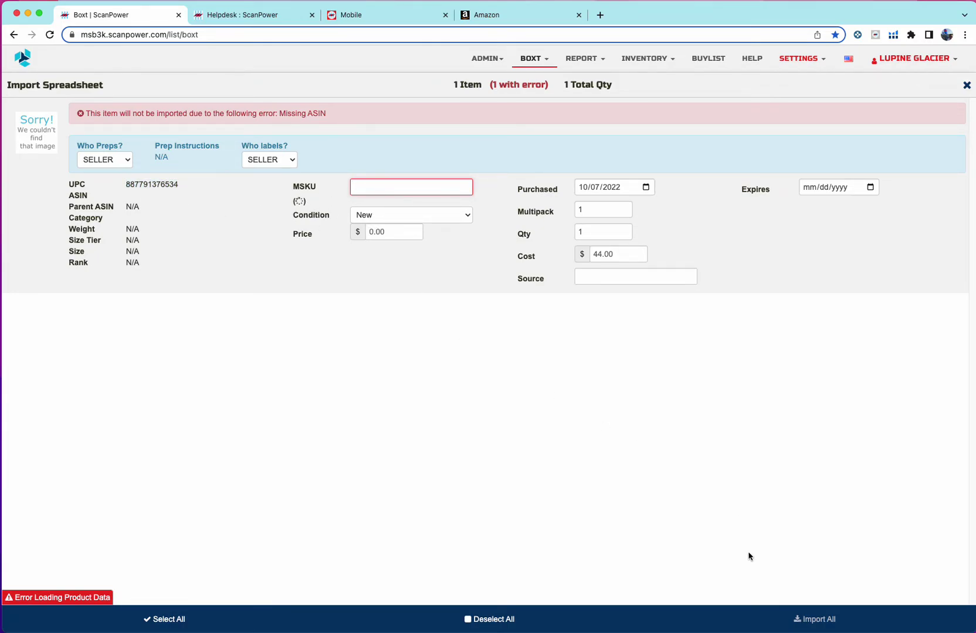
Close the spreadsheet import, create listings for Batch-2022-06-09, and note the feed error statuses.
left_click(967, 85)
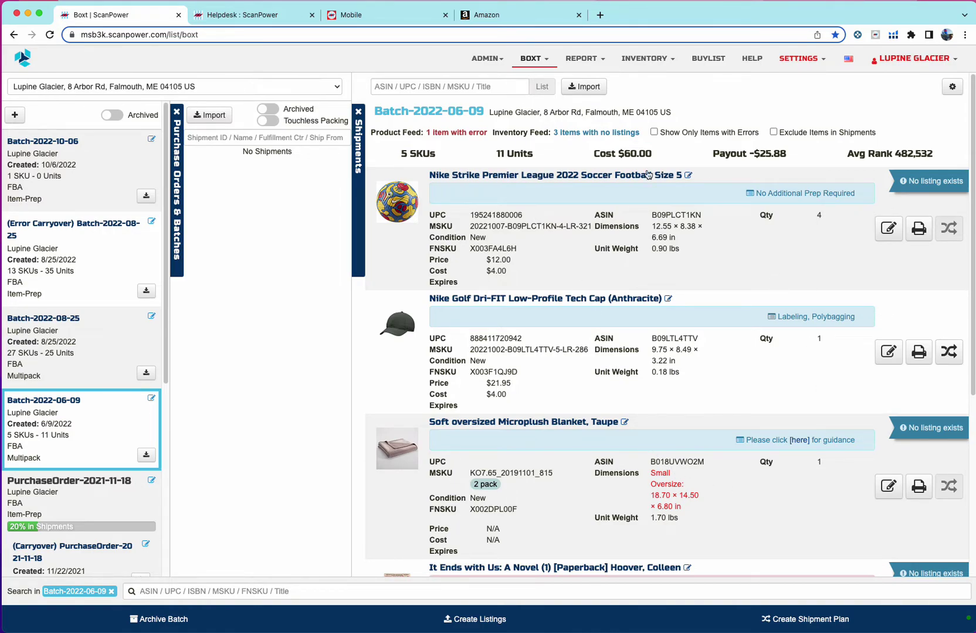
scroll(892, 403, "down", 3)
scroll(892, 403, "down", 2)
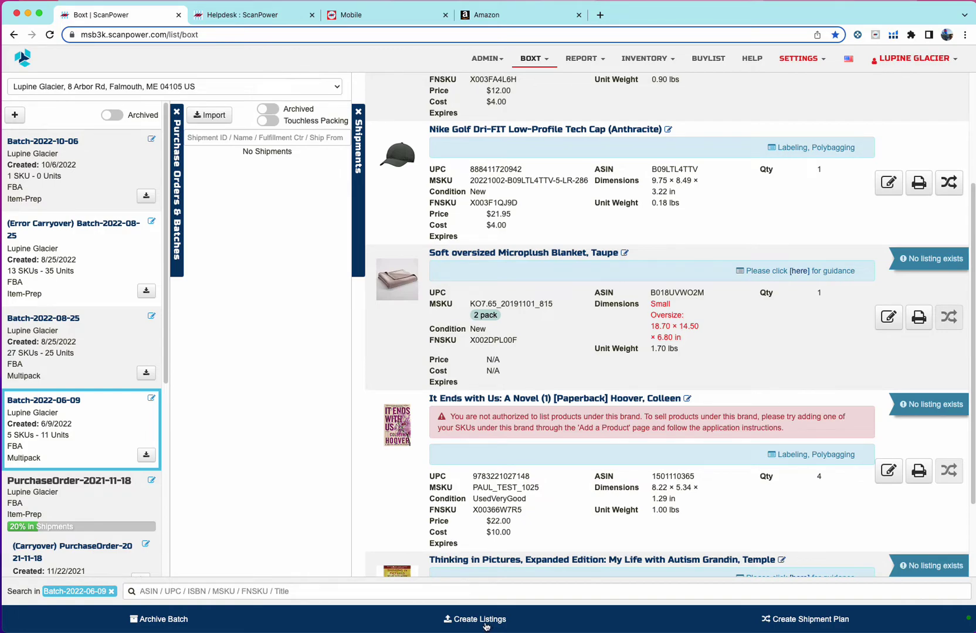
left_click(485, 625)
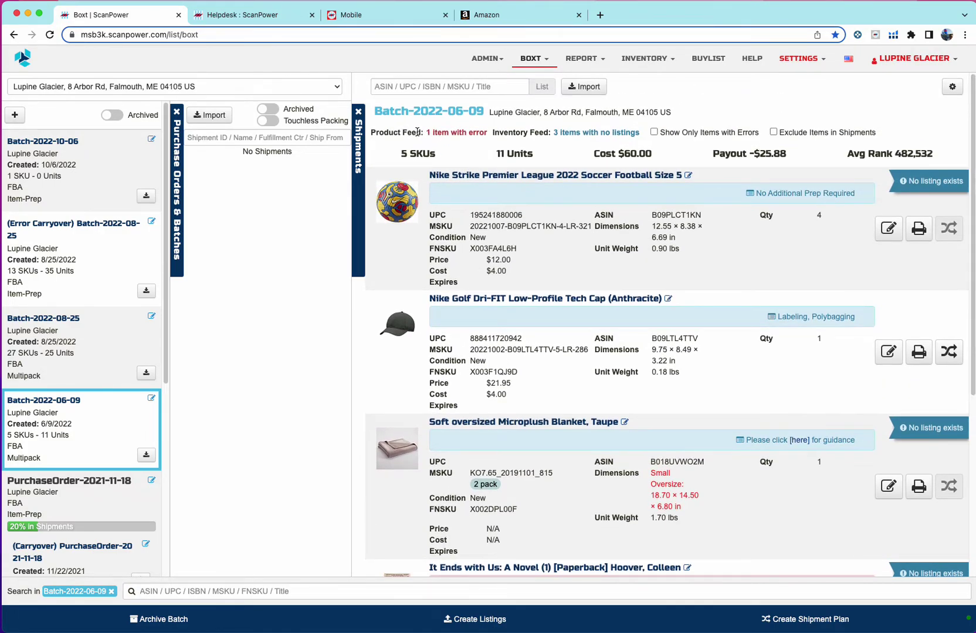
left_click_drag(425, 134, 492, 134)
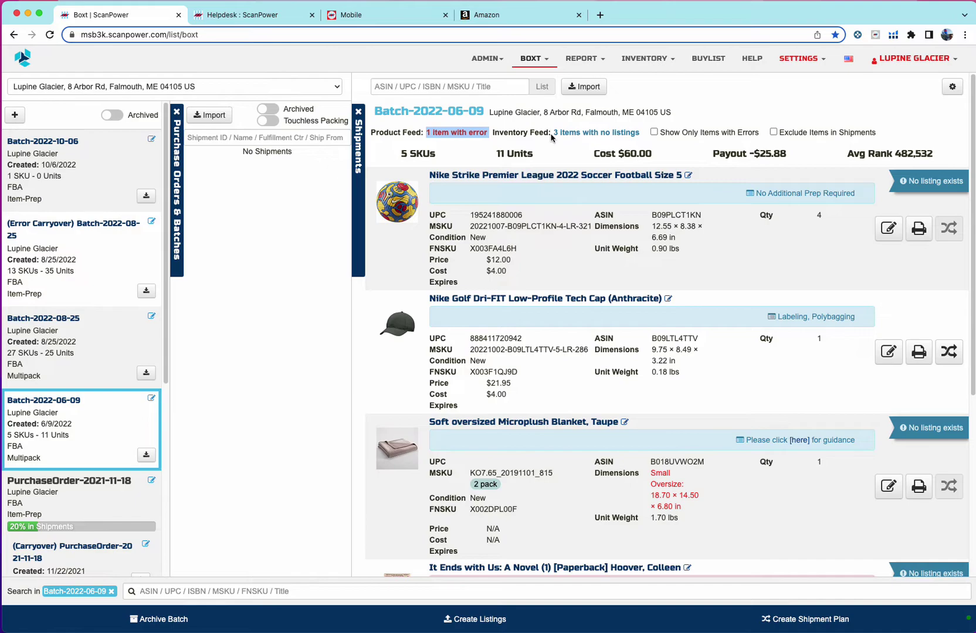
left_click_drag(551, 133, 640, 135)
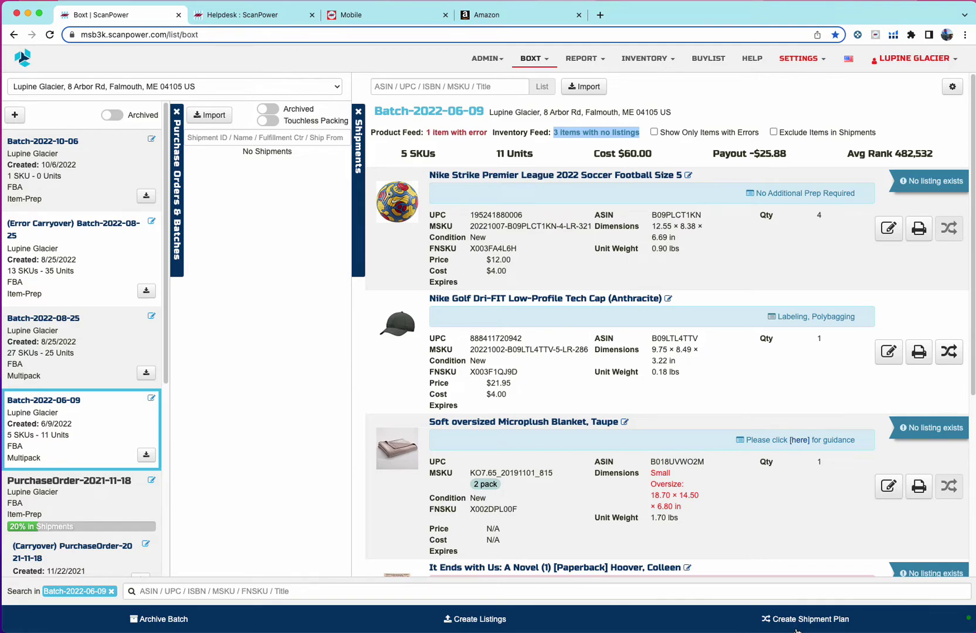
In Batch-2022-10-06, set the Nike Legacy 91 cap's quantity to 1 and create listings.
left_click(82, 153)
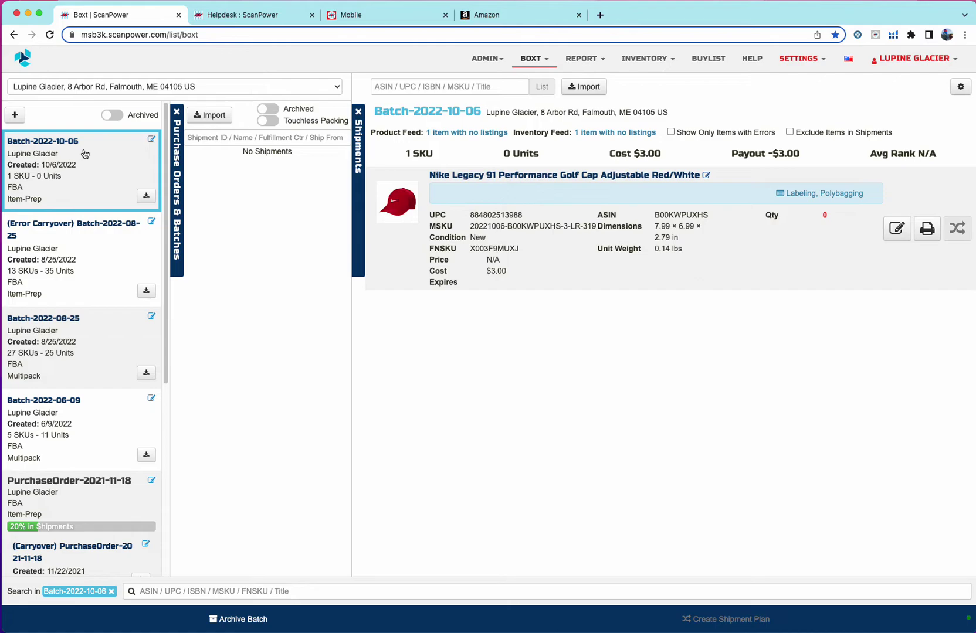
left_click(900, 231)
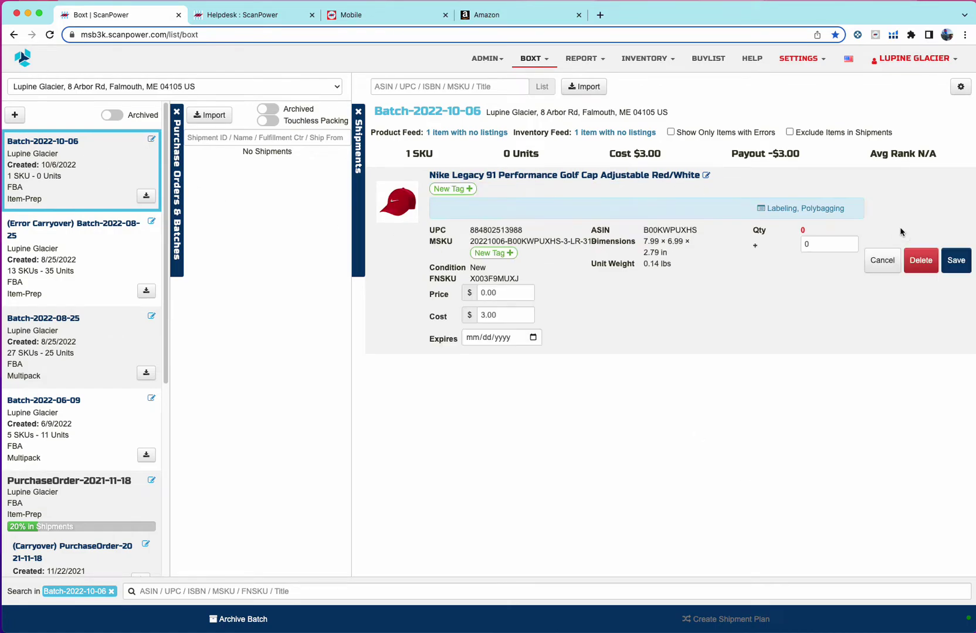
left_click(856, 241)
left_click(850, 240)
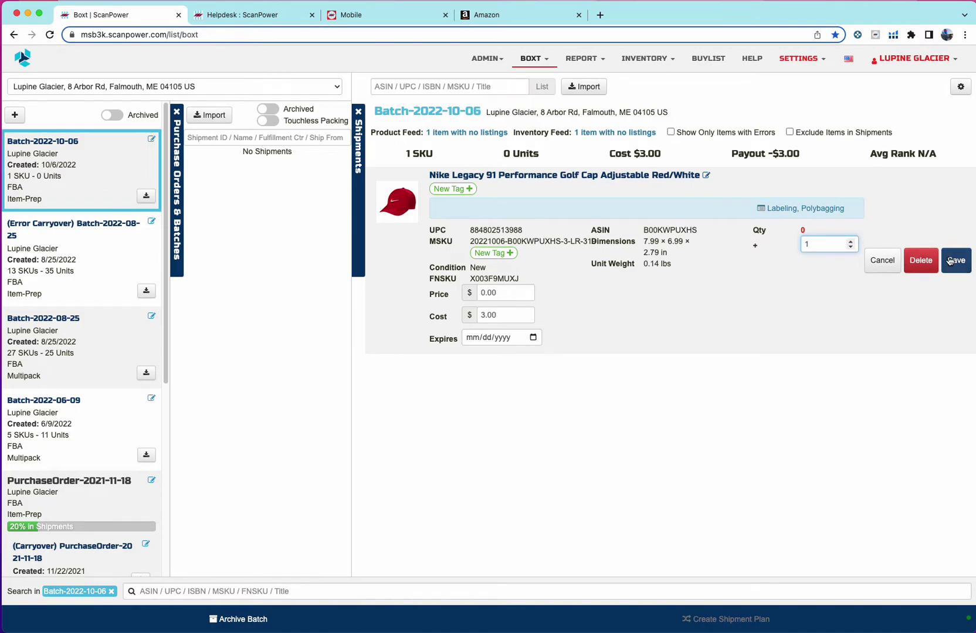
left_click(954, 260)
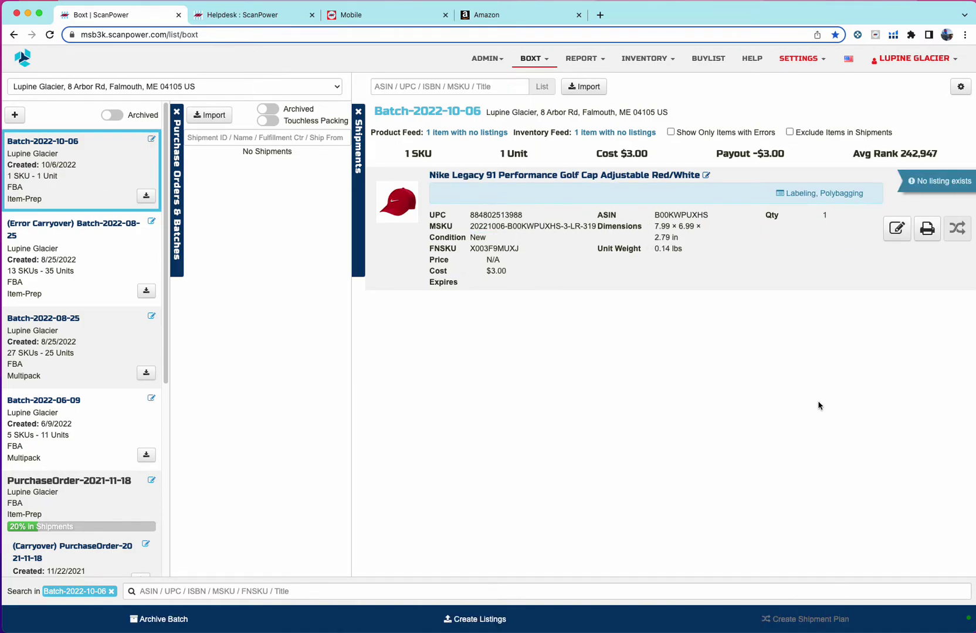
left_click(480, 620)
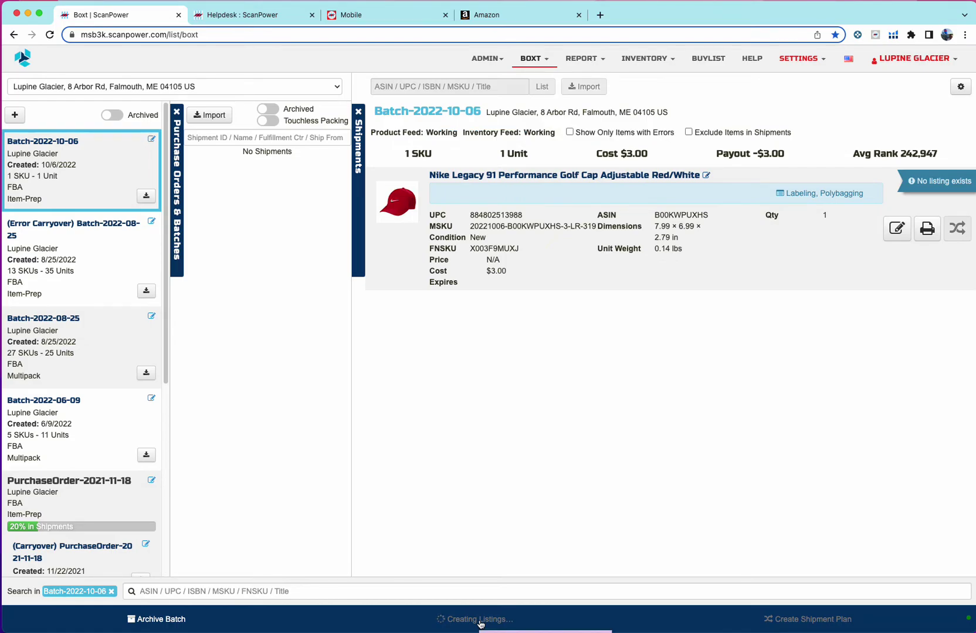
mouse_move(538, 61)
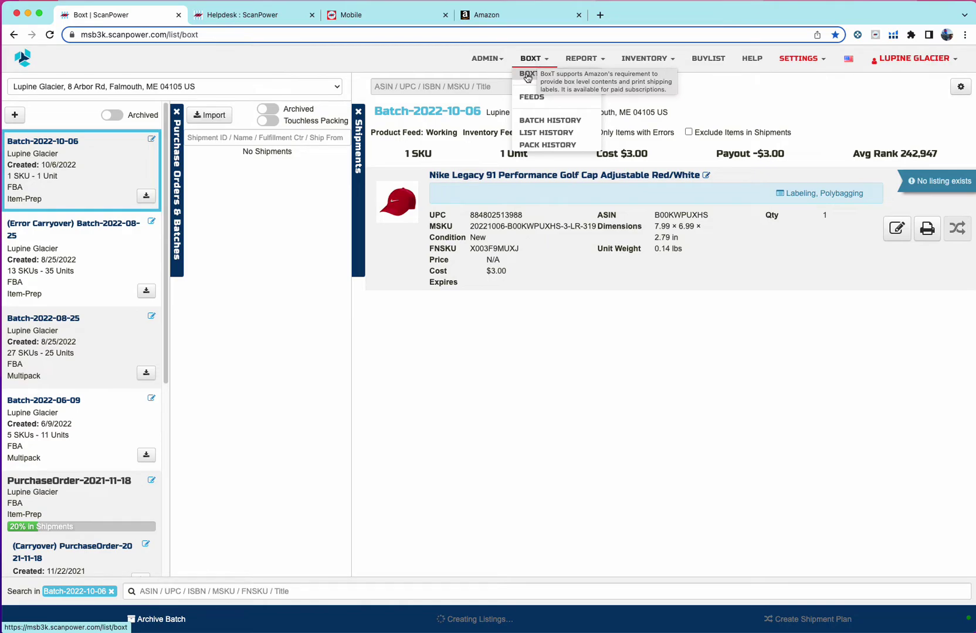
left_click(528, 99)
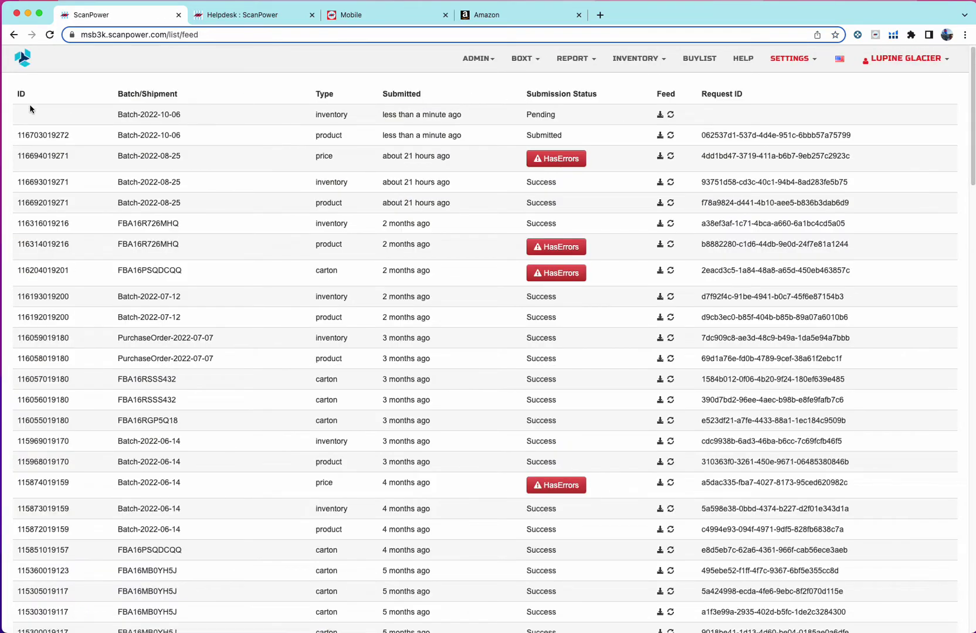
left_click_drag(70, 120, 184, 136)
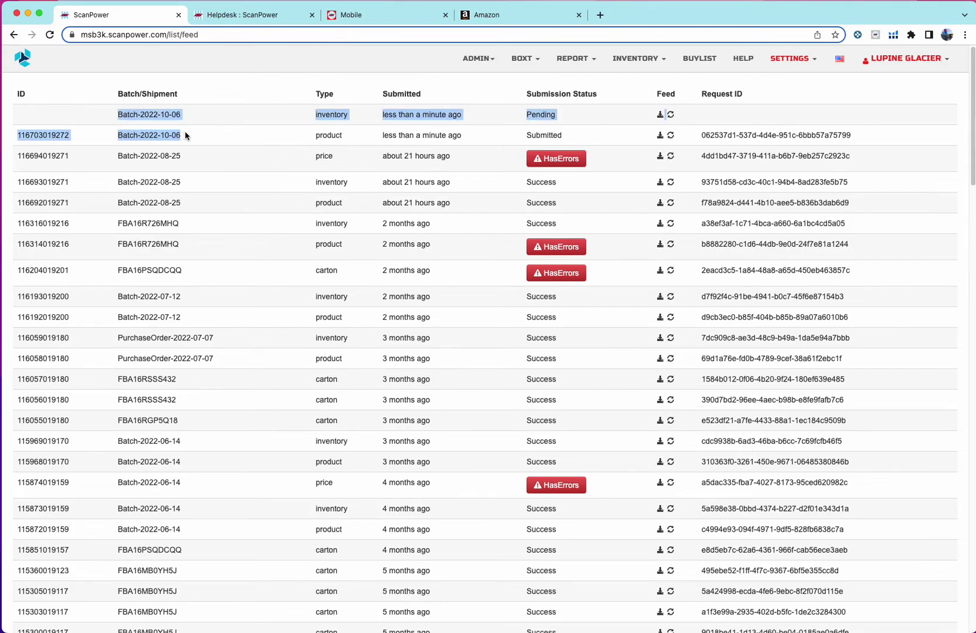
left_click(364, 124)
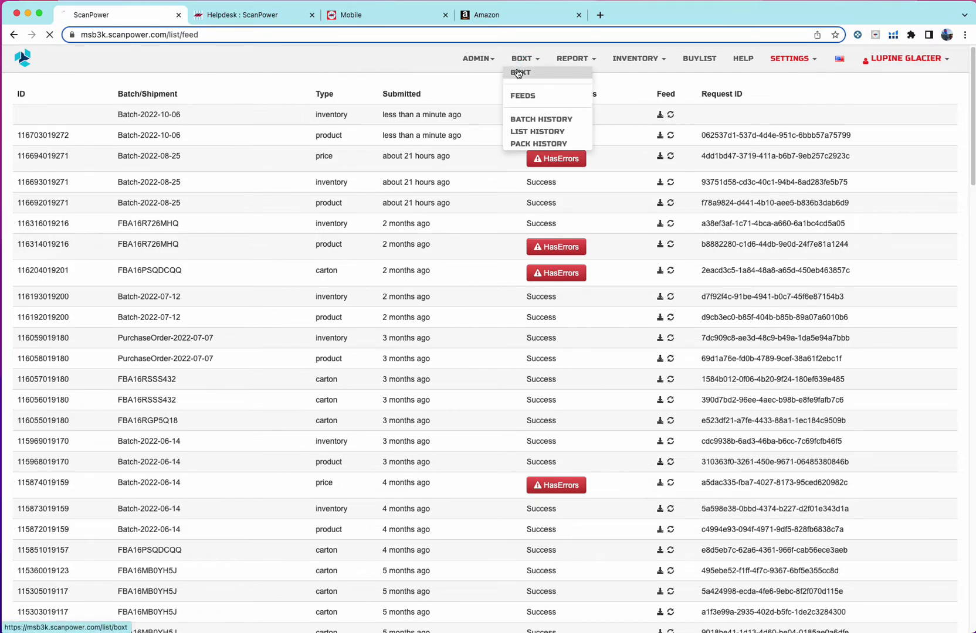
left_click(518, 73)
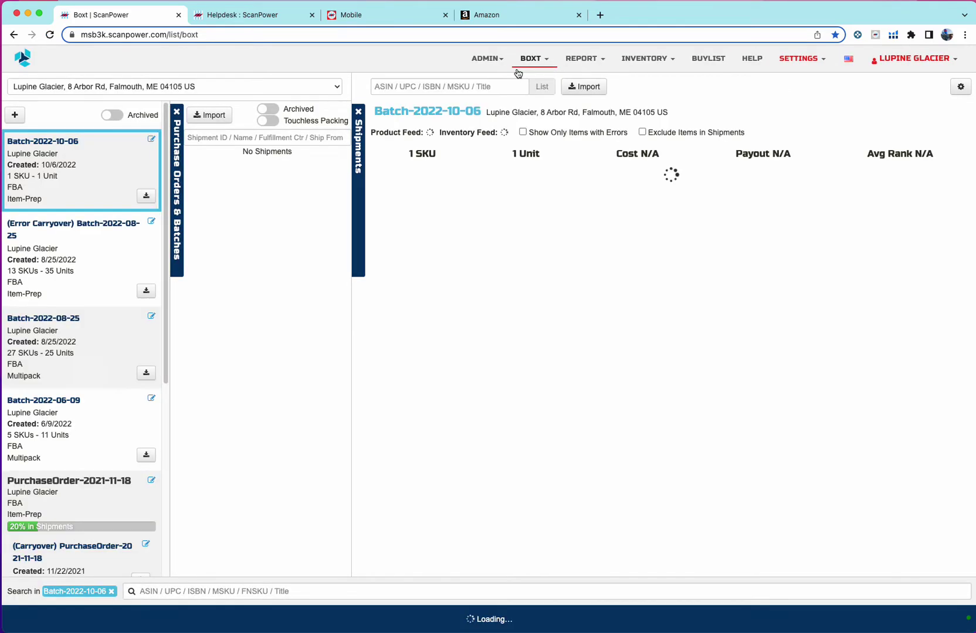